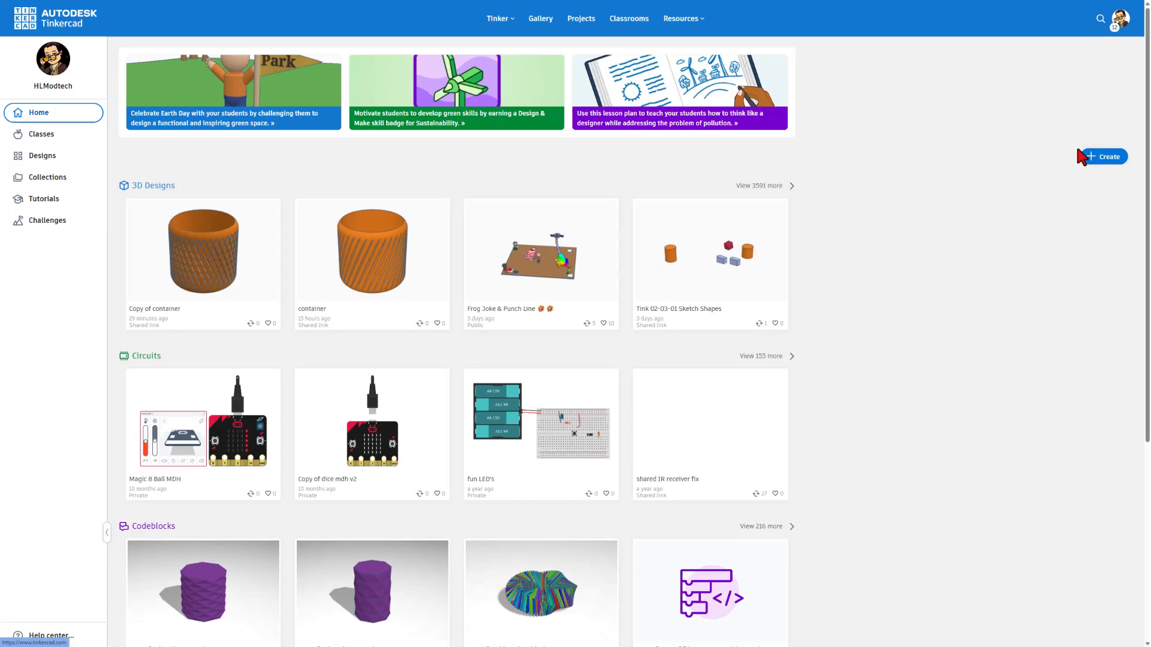
Start a new blank 3D design from the dashboard's Create menu
left_click(1101, 157)
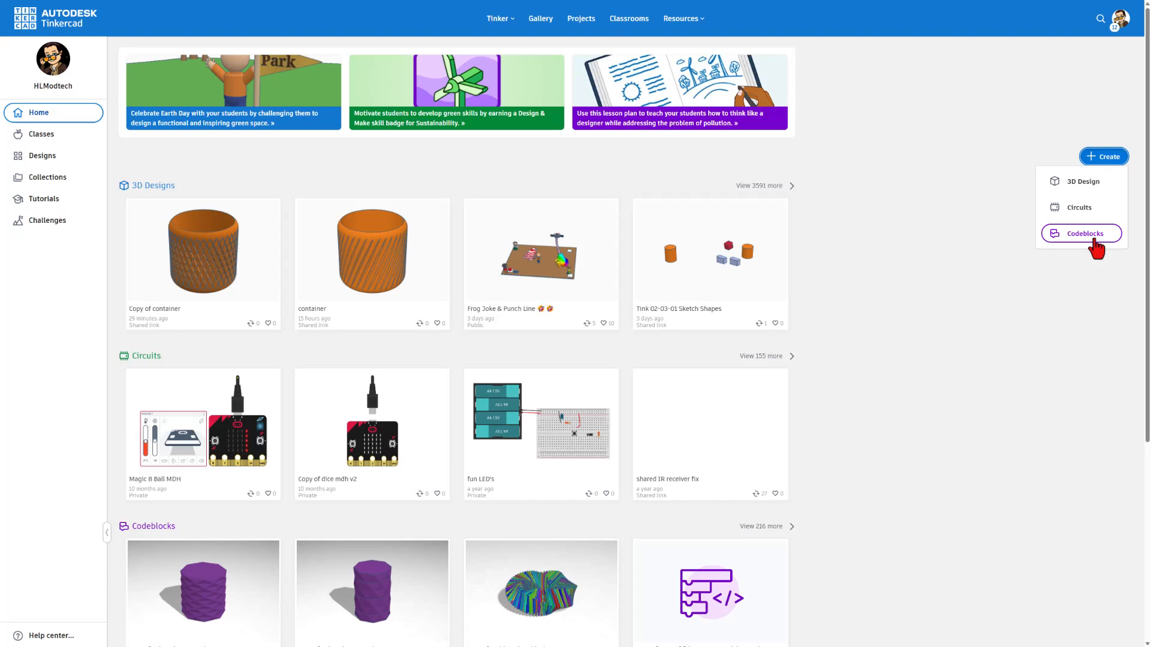
left_click(1075, 187)
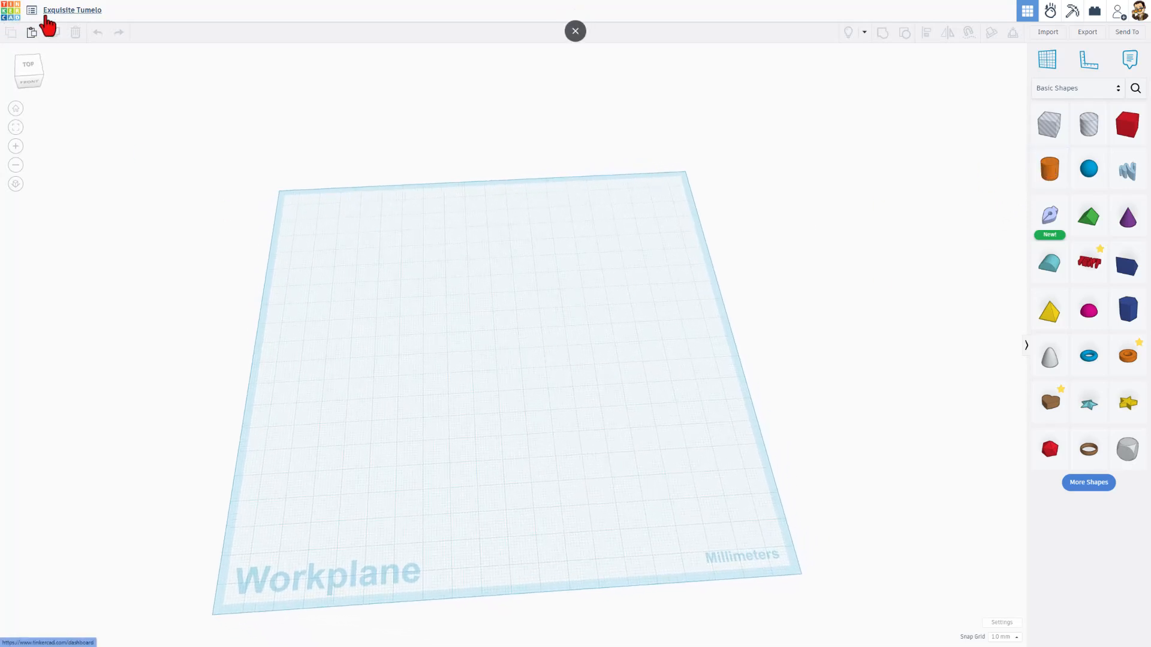
Rename the design from 'Exquisite Tumelo' to 'update'
left_click(65, 11)
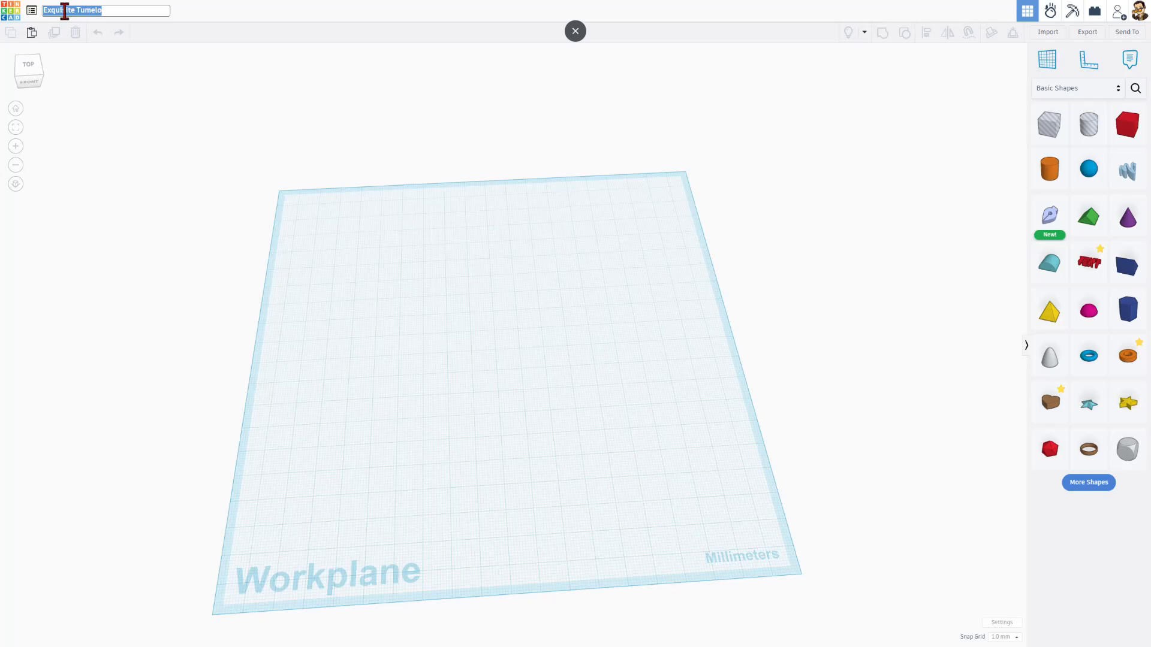
type("update")
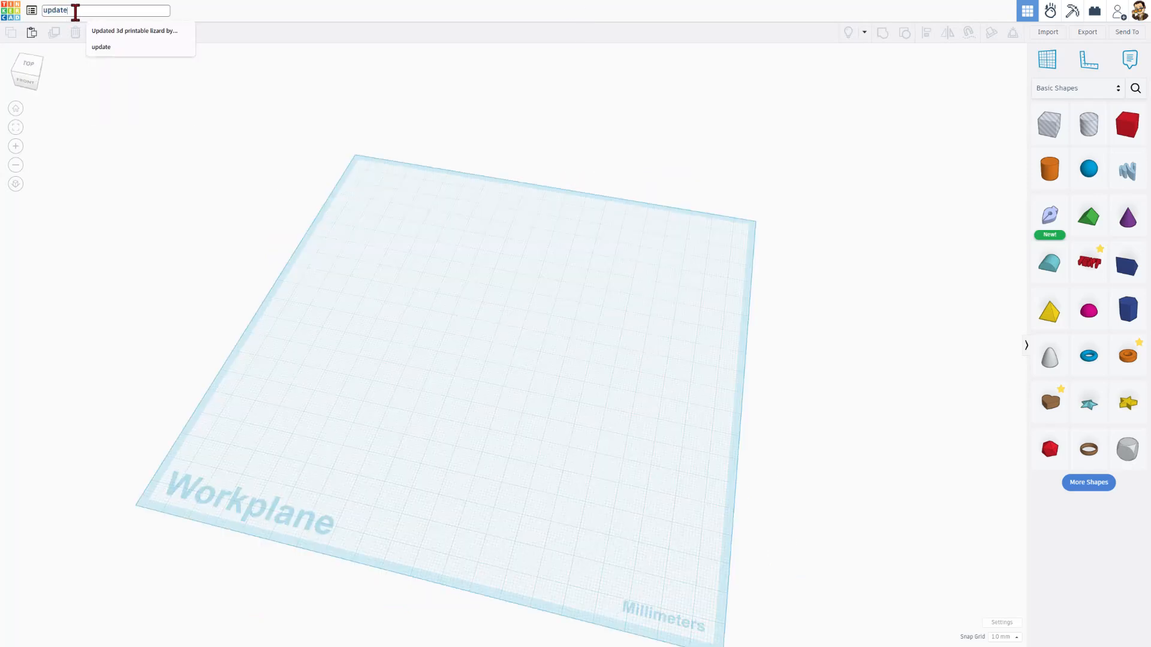
key("Return")
right_click_drag(472, 343, 504, 321)
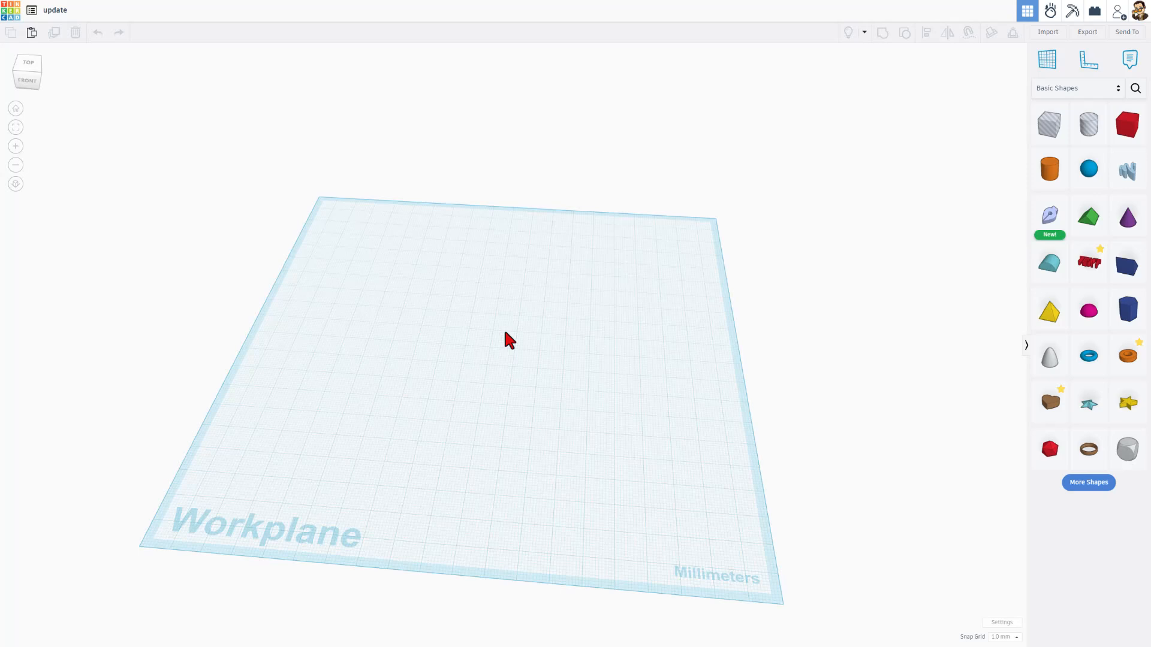
mouse_move(472, 329)
right_mouse_down()
mouse_move(502, 272)
mouse_move(471, 336)
right_mouse_up()
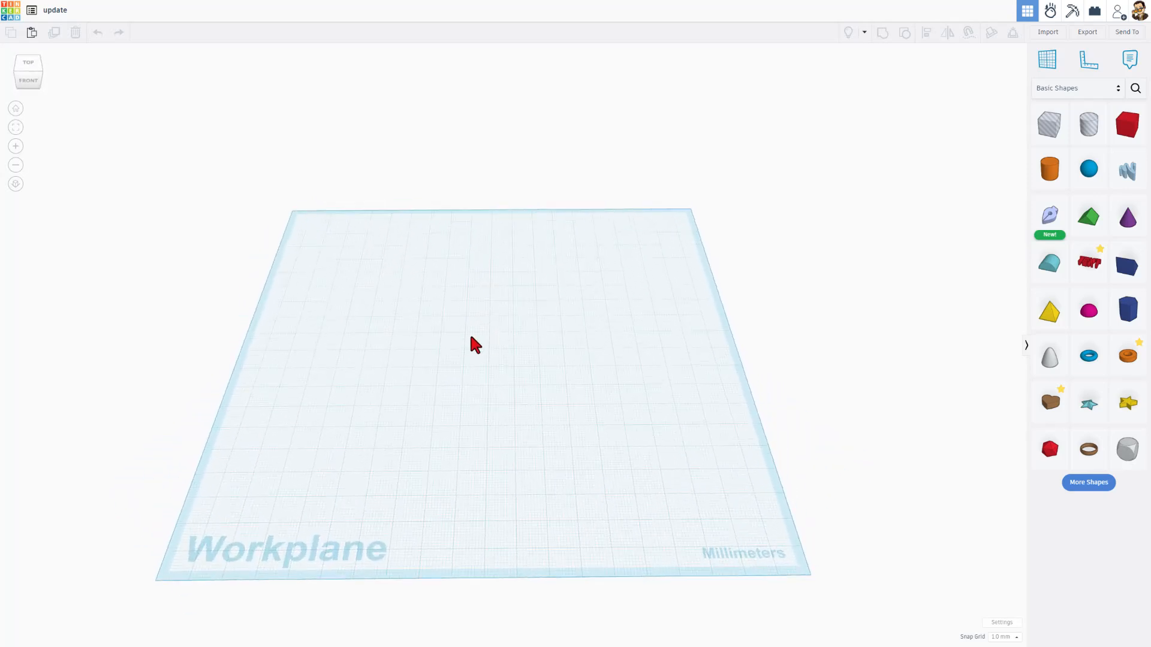
left_click_drag(32, 71, 31, 67)
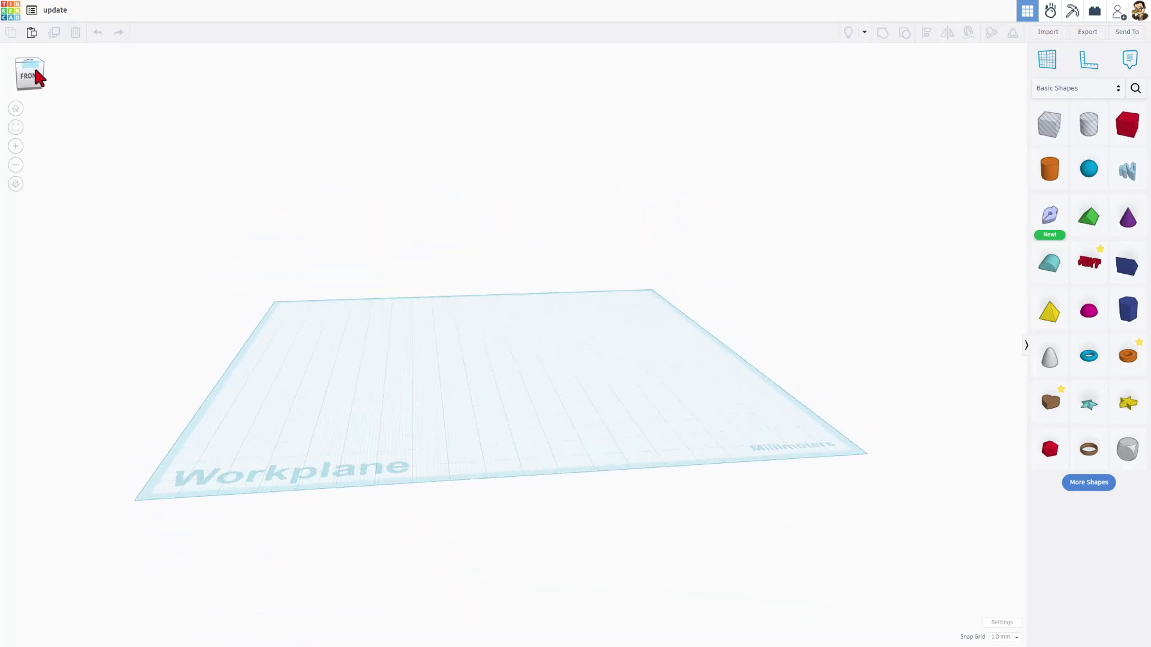
left_click(17, 124)
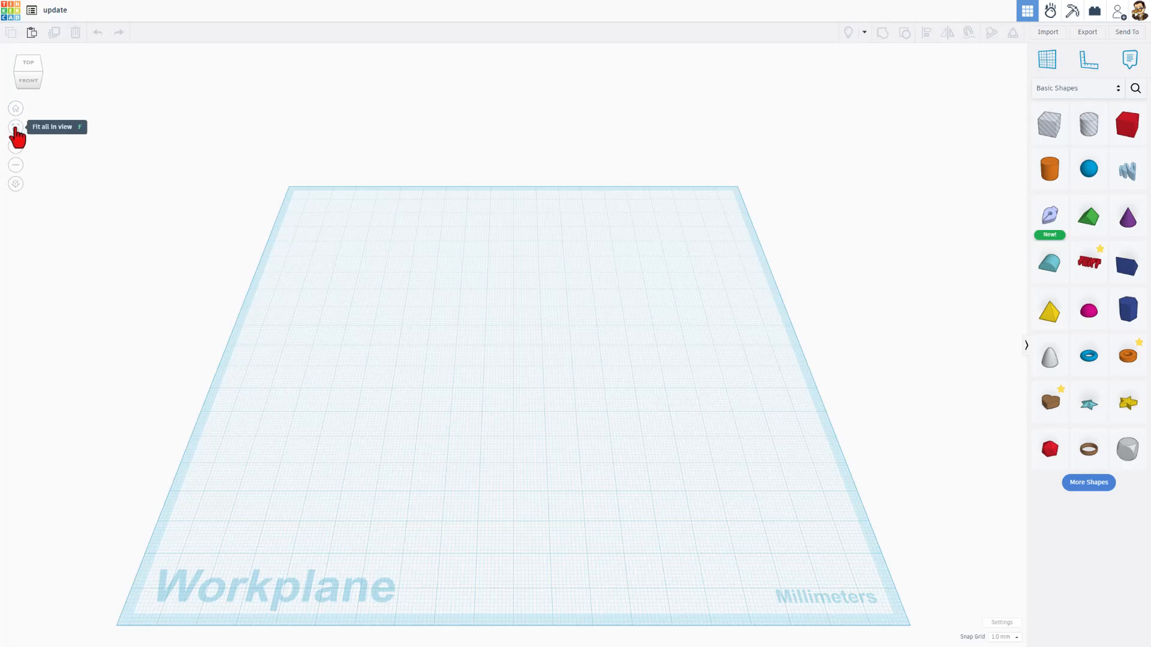
left_click(16, 186)
left_click(16, 186)
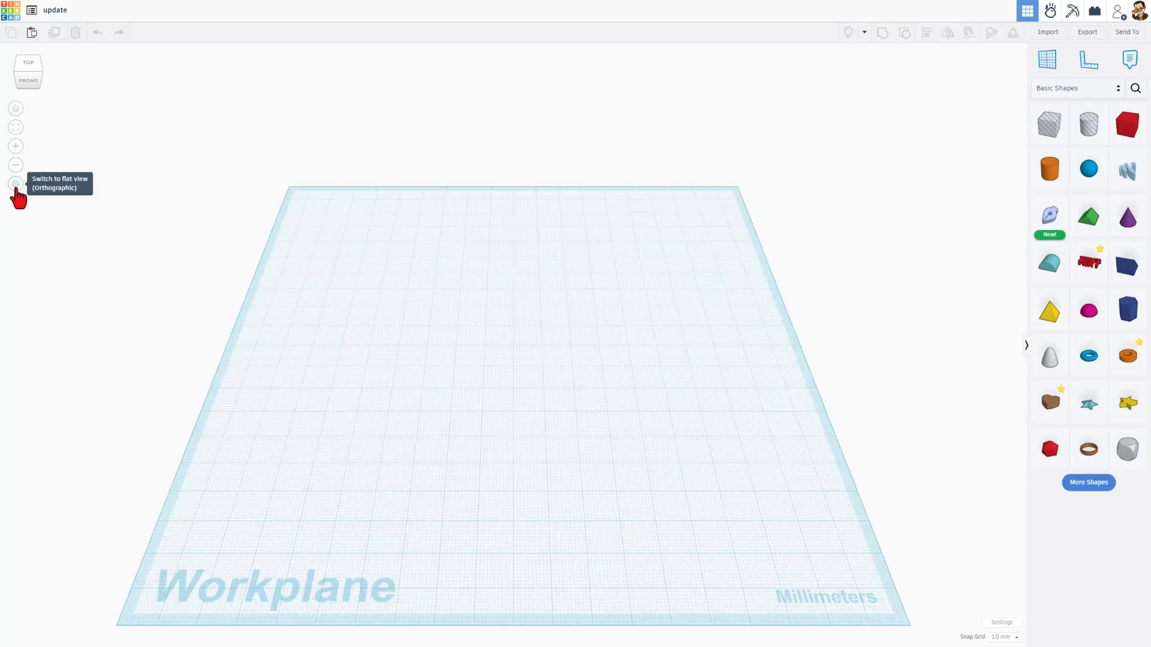
right_click_drag(414, 340, 399, 335)
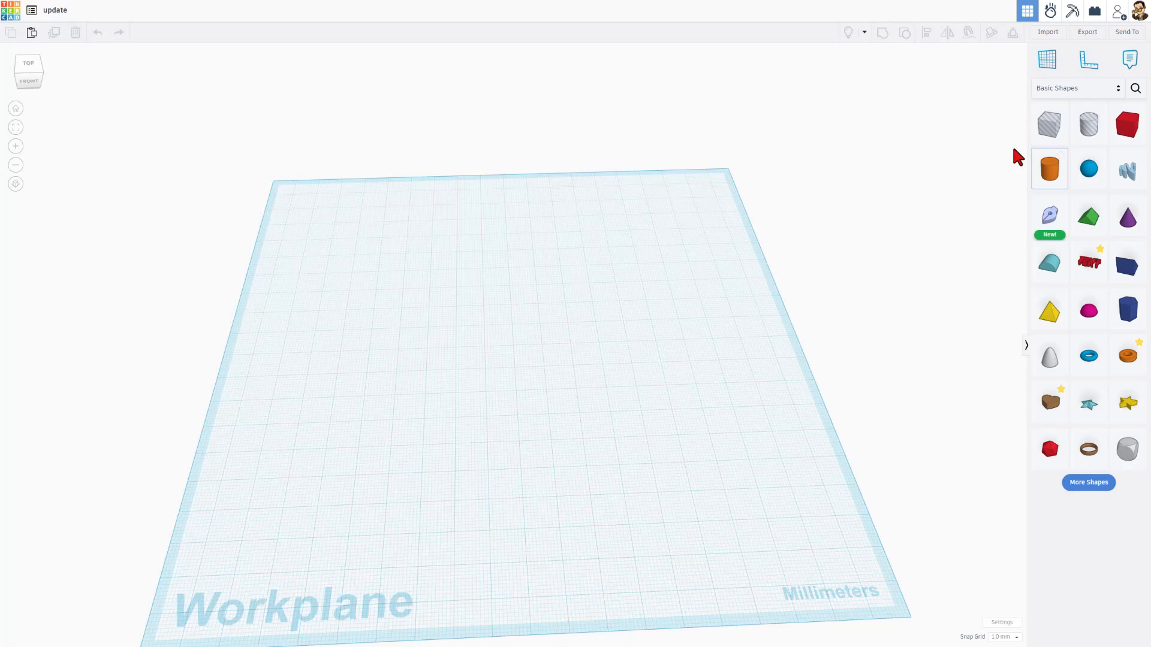
Place a cylinder on the workplane and snap a pyramid onto its top with C
left_click(1051, 172)
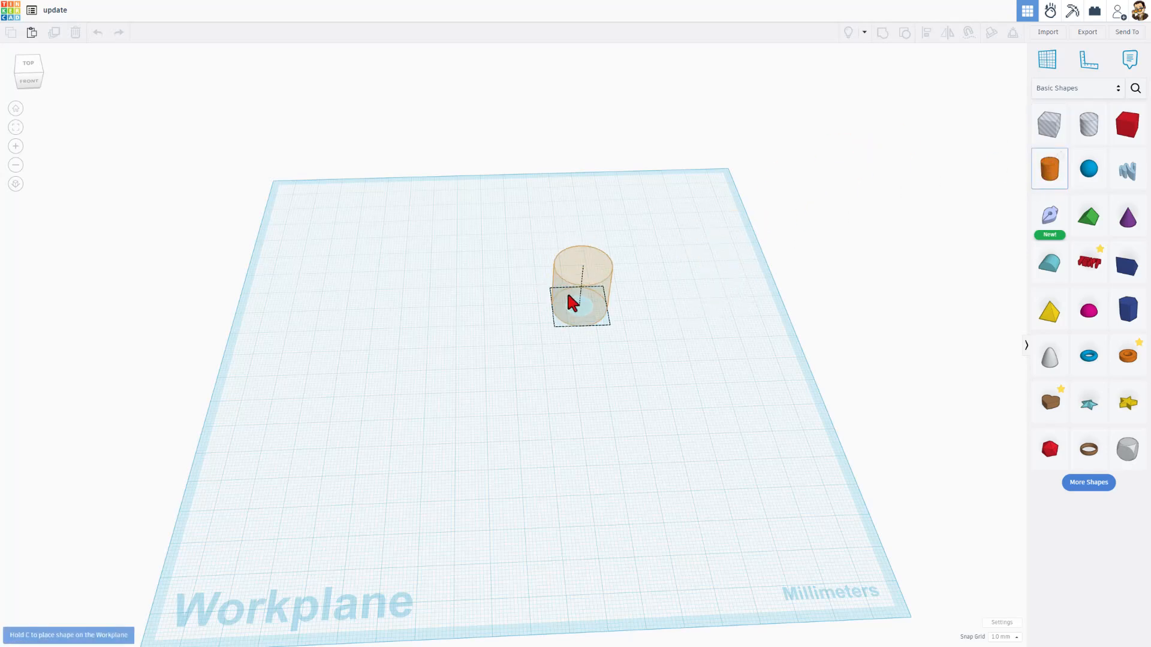
left_click(541, 317)
mouse_move(569, 379)
right_mouse_down()
mouse_move(612, 352)
mouse_move(573, 358)
right_mouse_up()
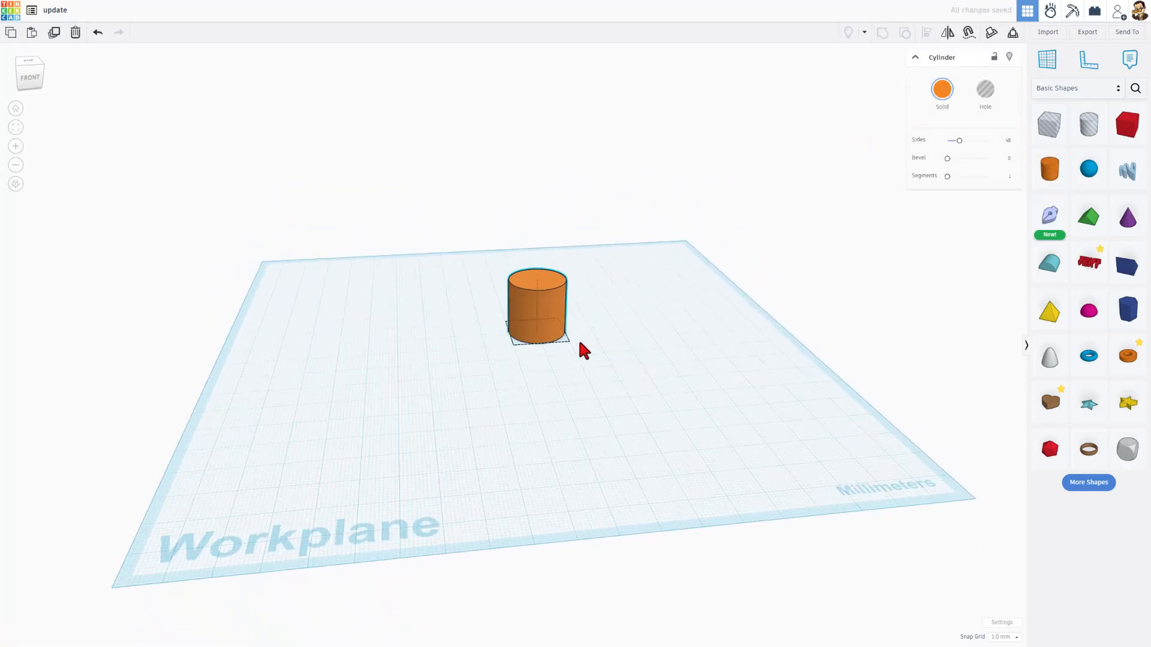
left_click(1048, 313)
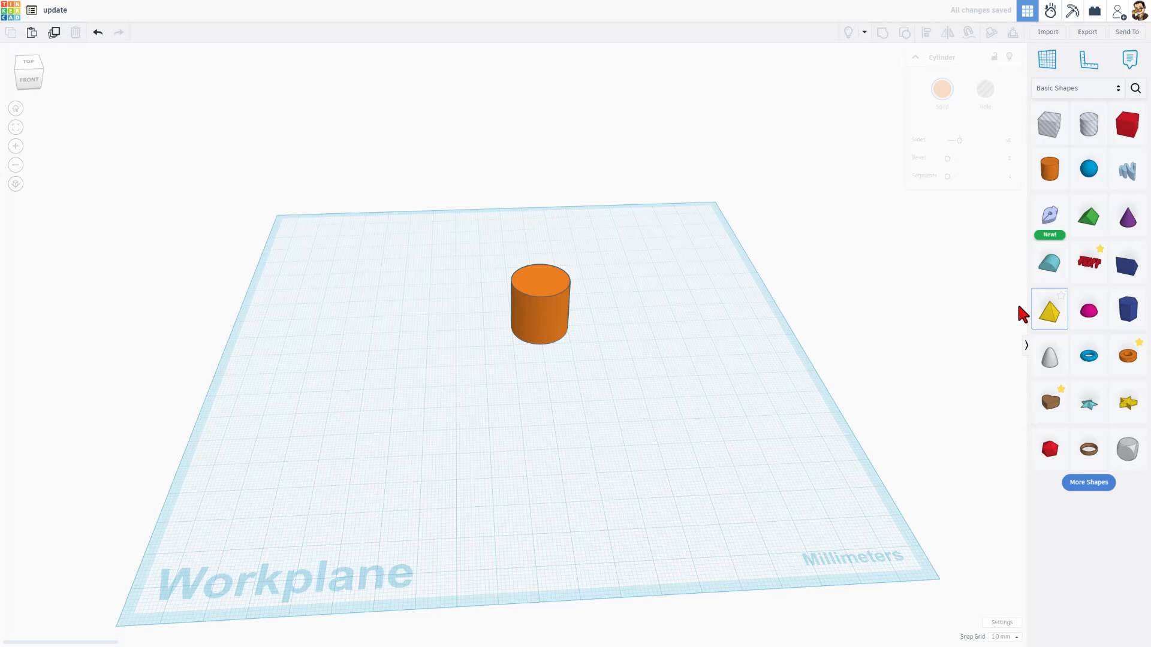
key("c")
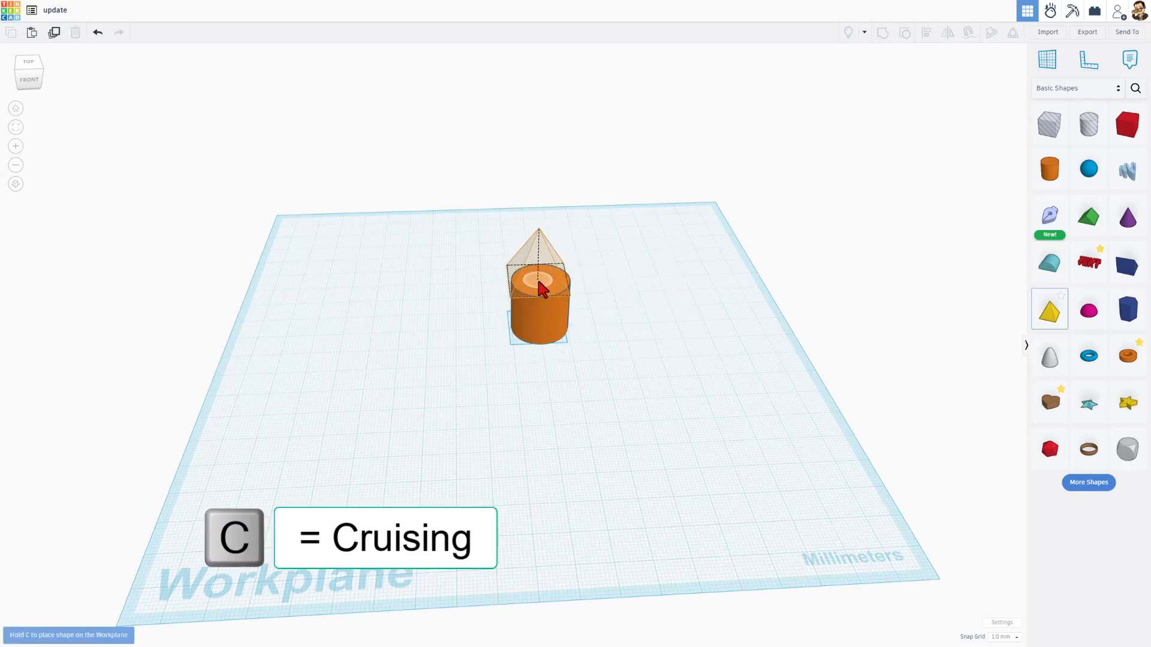
left_click(539, 274)
Attach a cone to the pyramid's face, then reselect the pyramid
right_click_drag(604, 343, 959, 273)
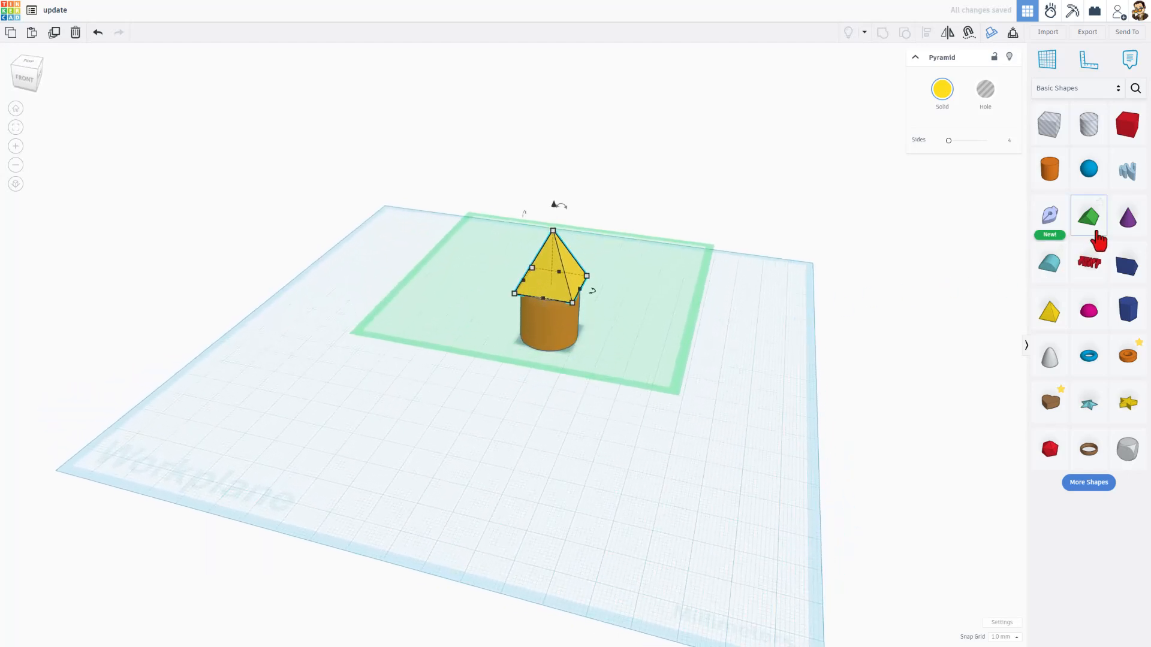
left_click(1128, 217)
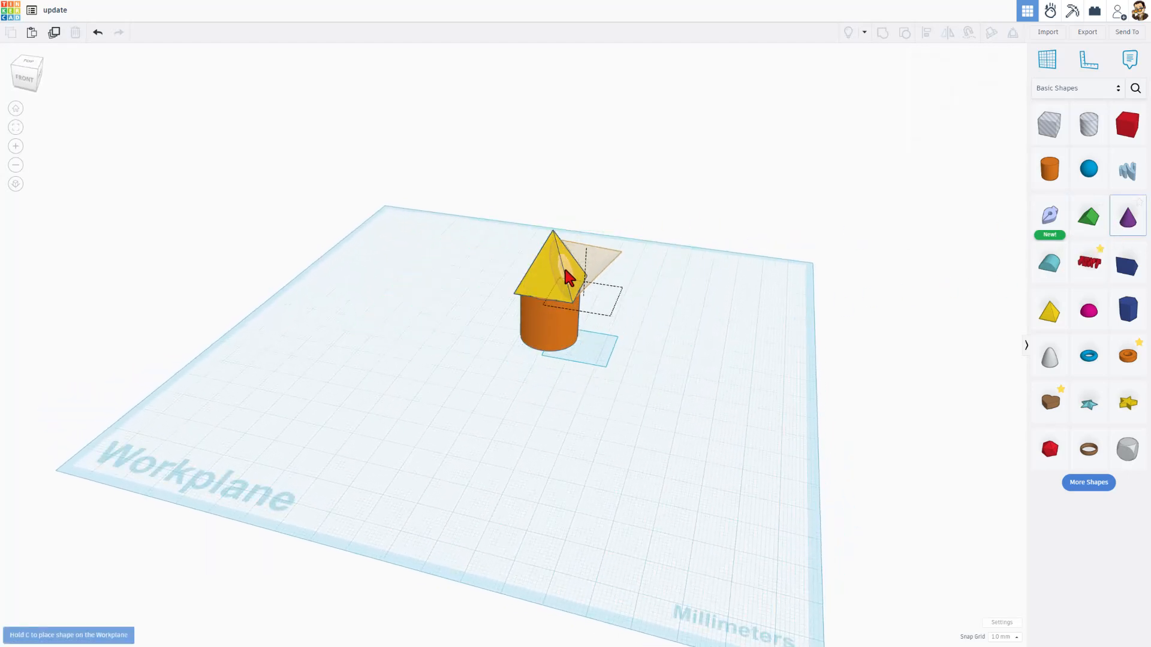
left_click(567, 270)
right_click_drag(548, 356, 648, 338)
left_click(648, 339)
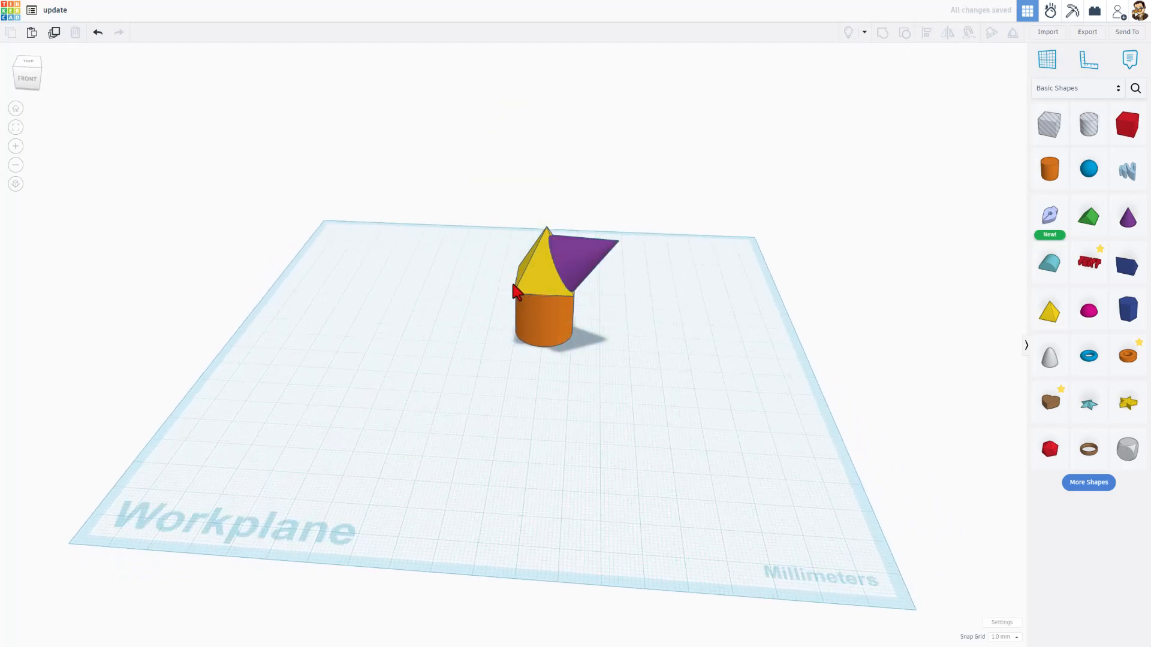
left_click(543, 268)
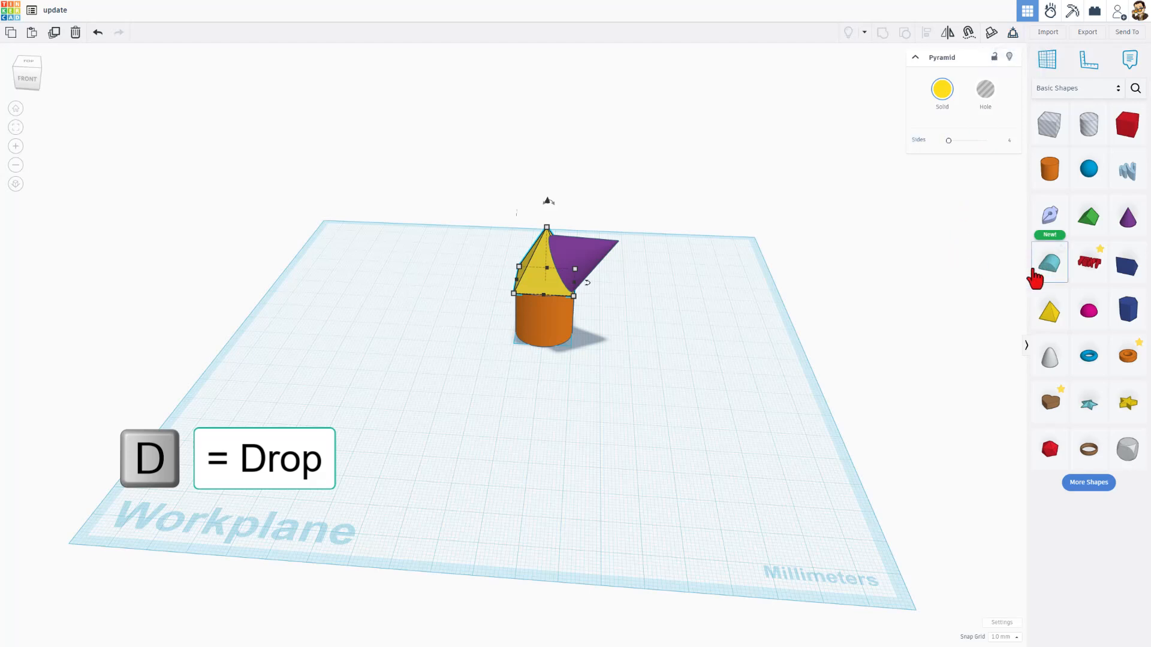
Place a round roof beside the stack, lift it, then drop it onto the workplane with D
left_click_drag(1050, 264, 630, 372)
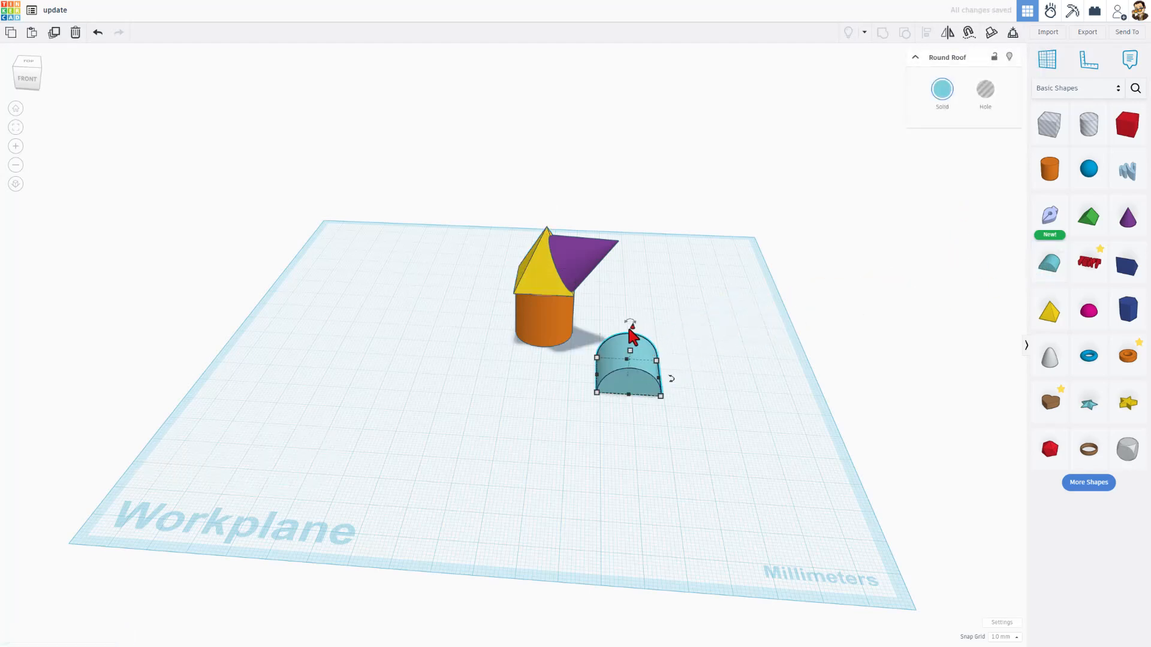
left_click_drag(632, 334, 647, 281)
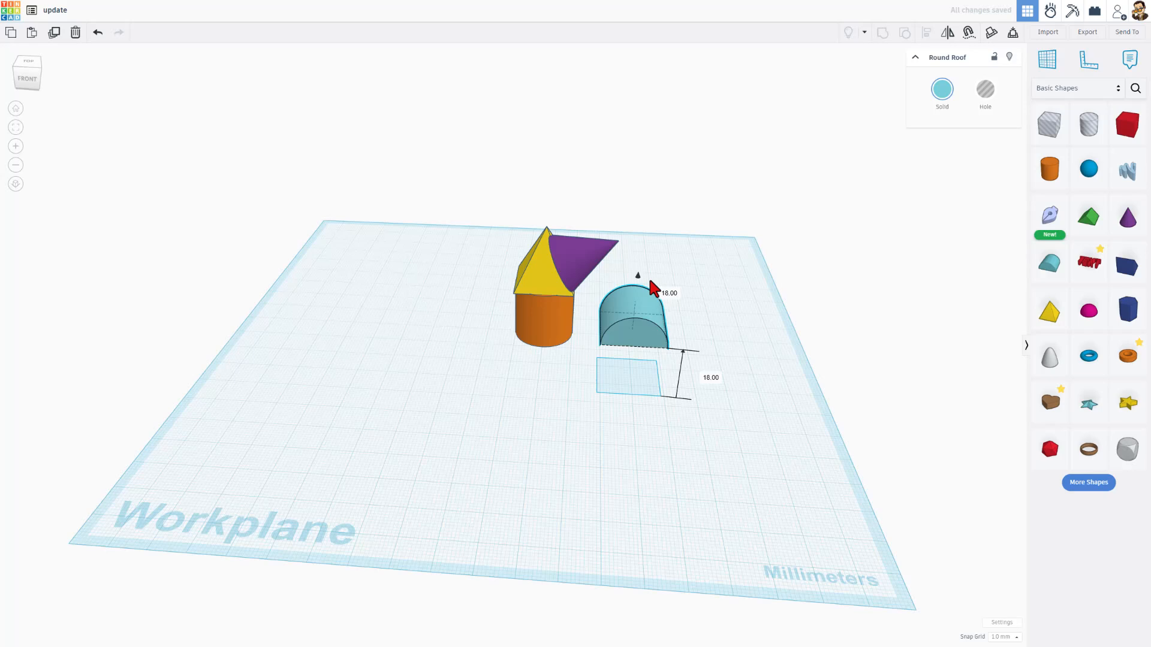
left_click(605, 465)
right_click_drag(604, 466, 703, 469)
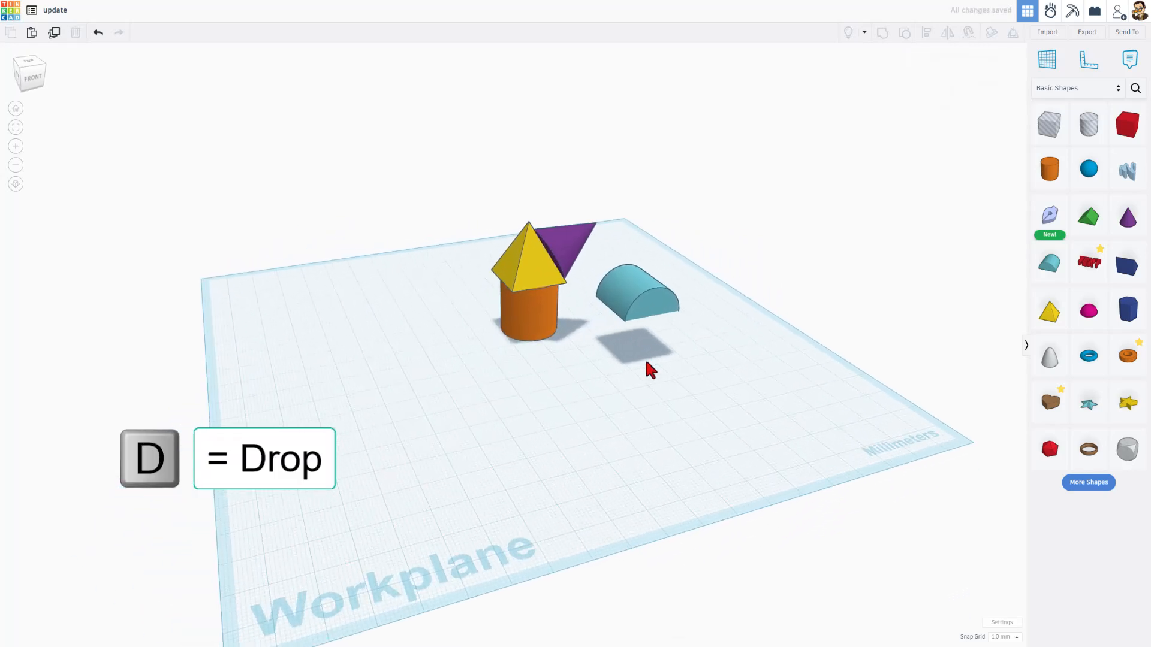
left_click(646, 312)
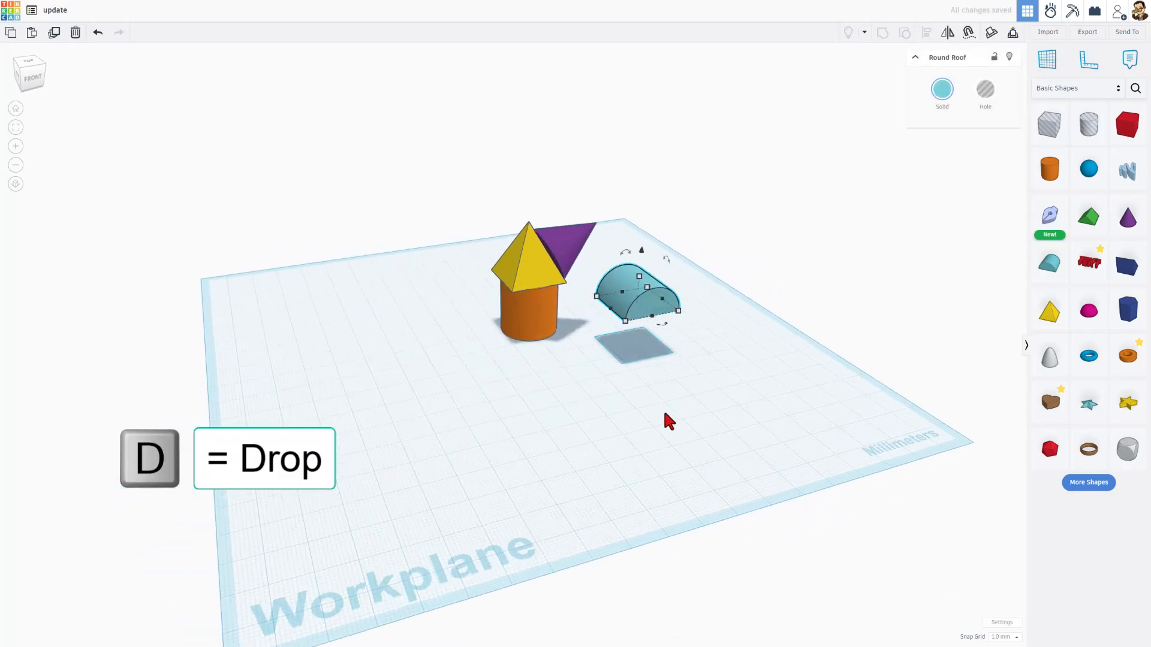
key("d")
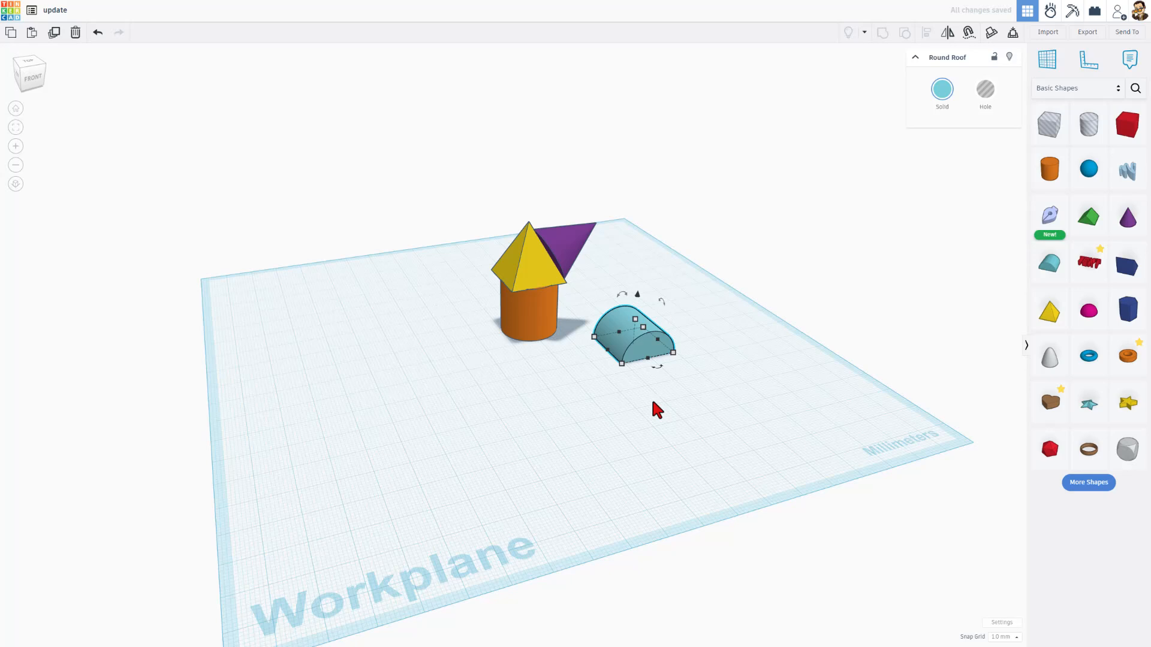
Lift the round roof 14 mm again and drop it back onto the workplane with D
left_click_drag(633, 316, 639, 251)
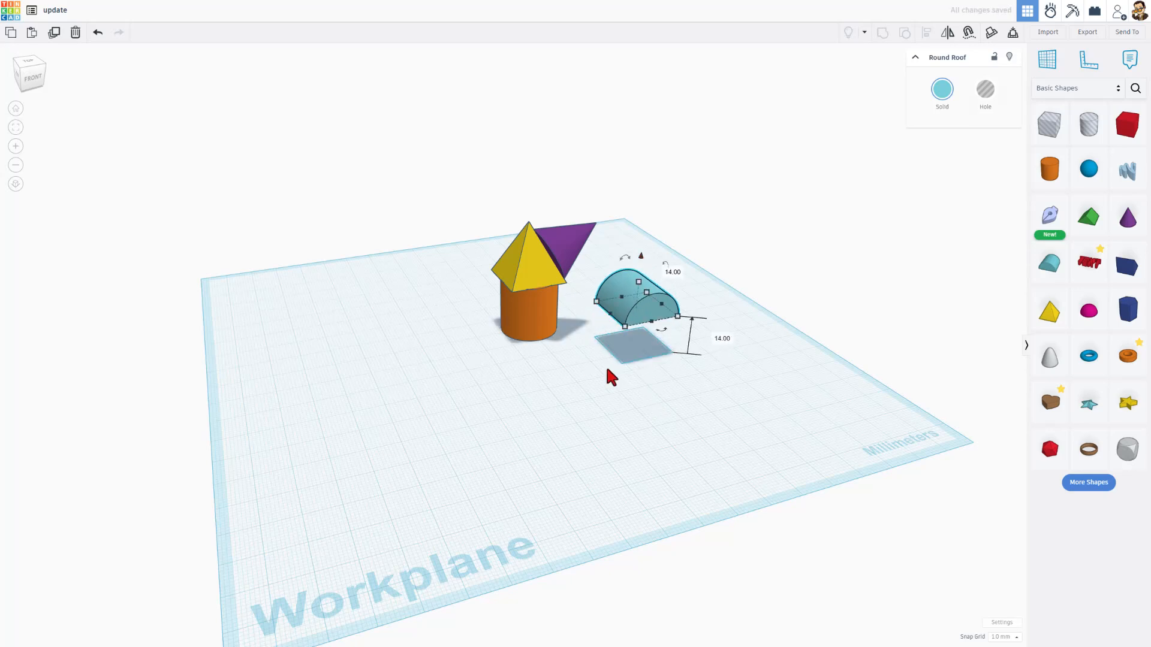
right_click_drag(636, 328, 649, 342)
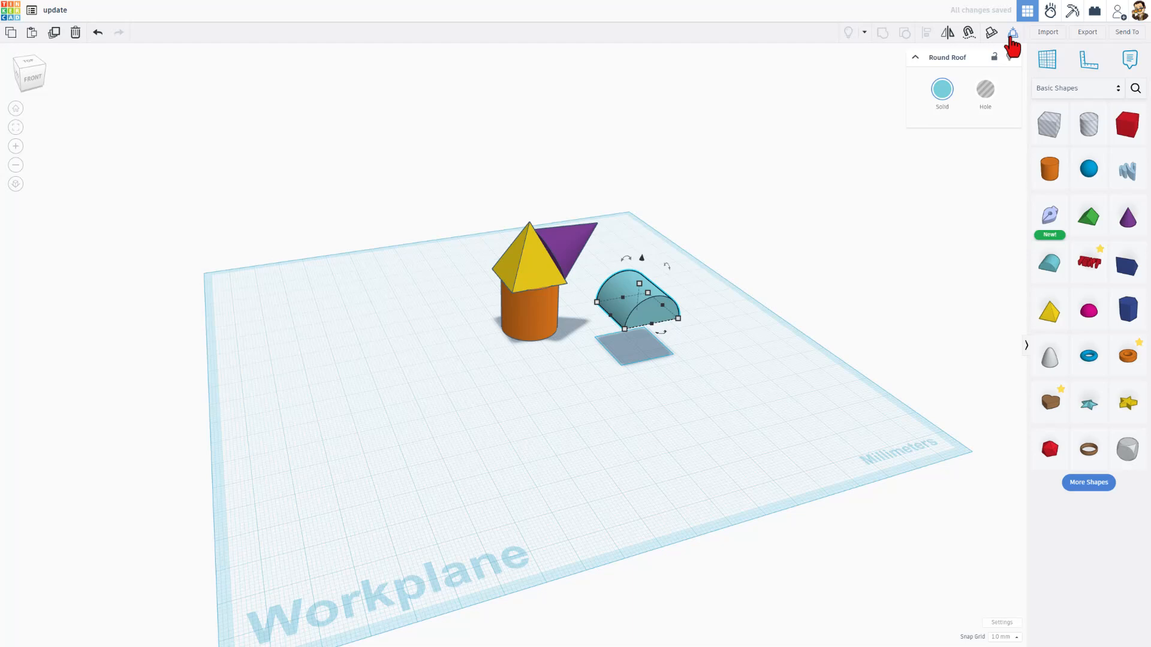
key("d")
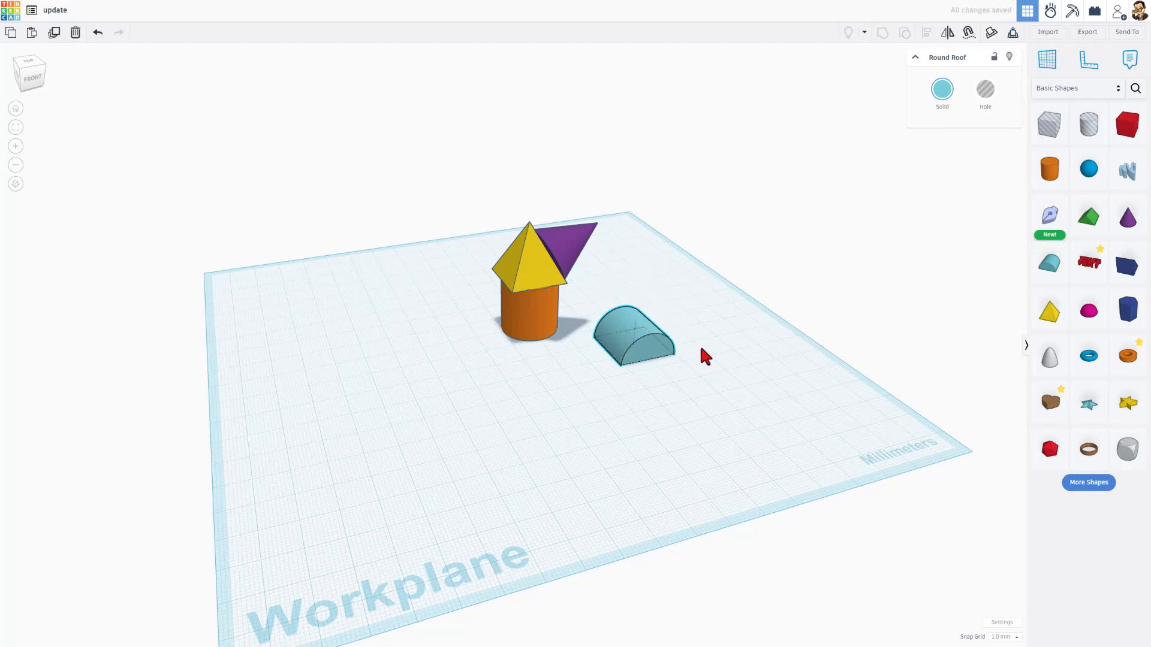
right_click_drag(699, 343, 578, 307)
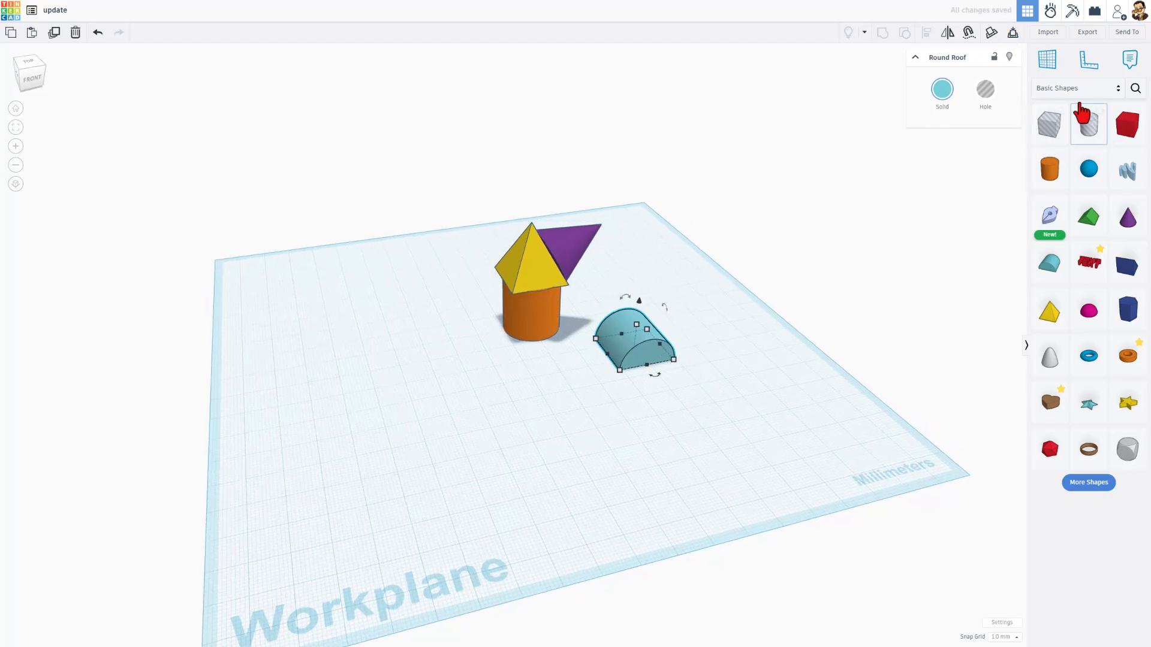
Set a custom workplane on the pyramid's face and add a cylinder jutting from it
left_click(1046, 62)
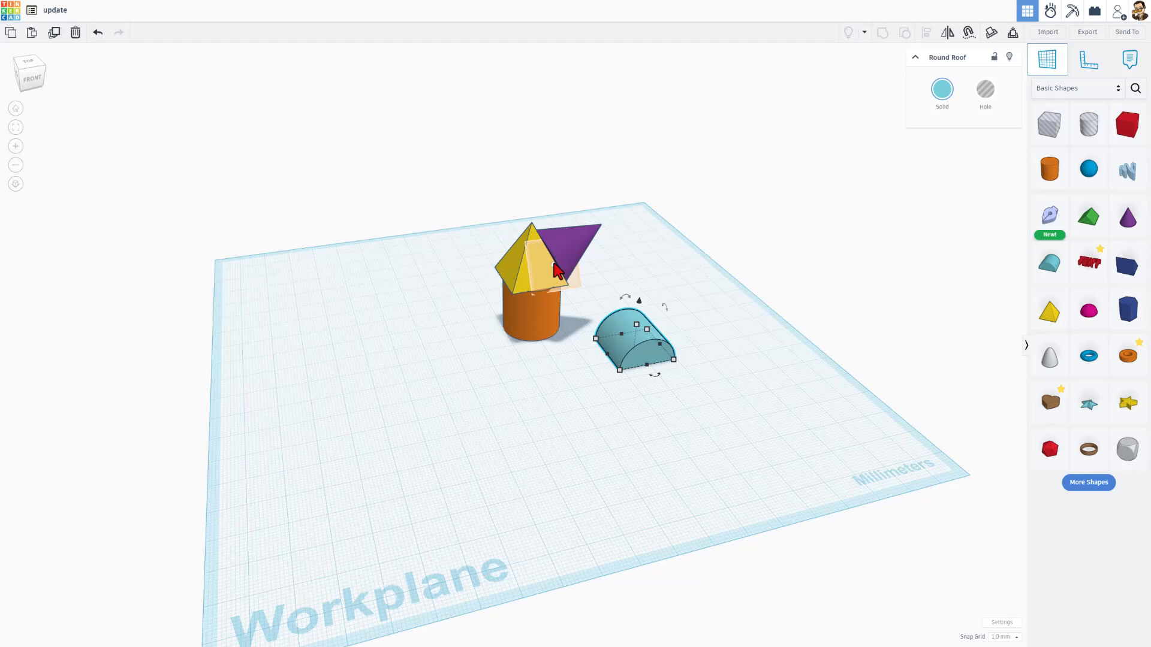
left_click(535, 262)
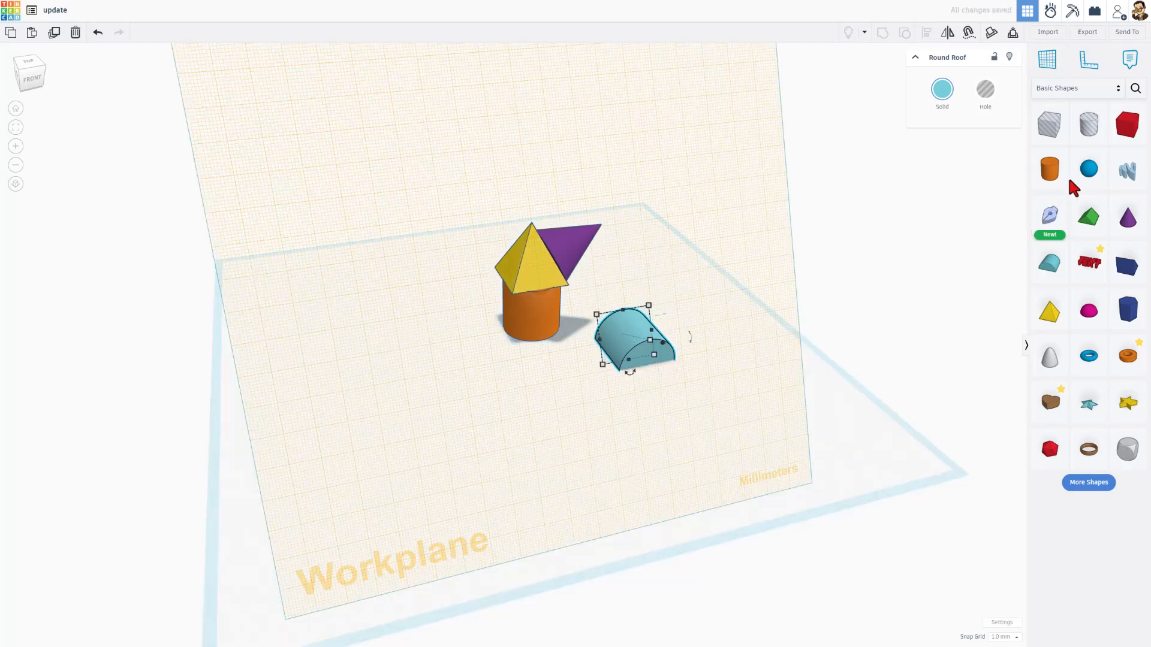
left_click_drag(1051, 171, 562, 265)
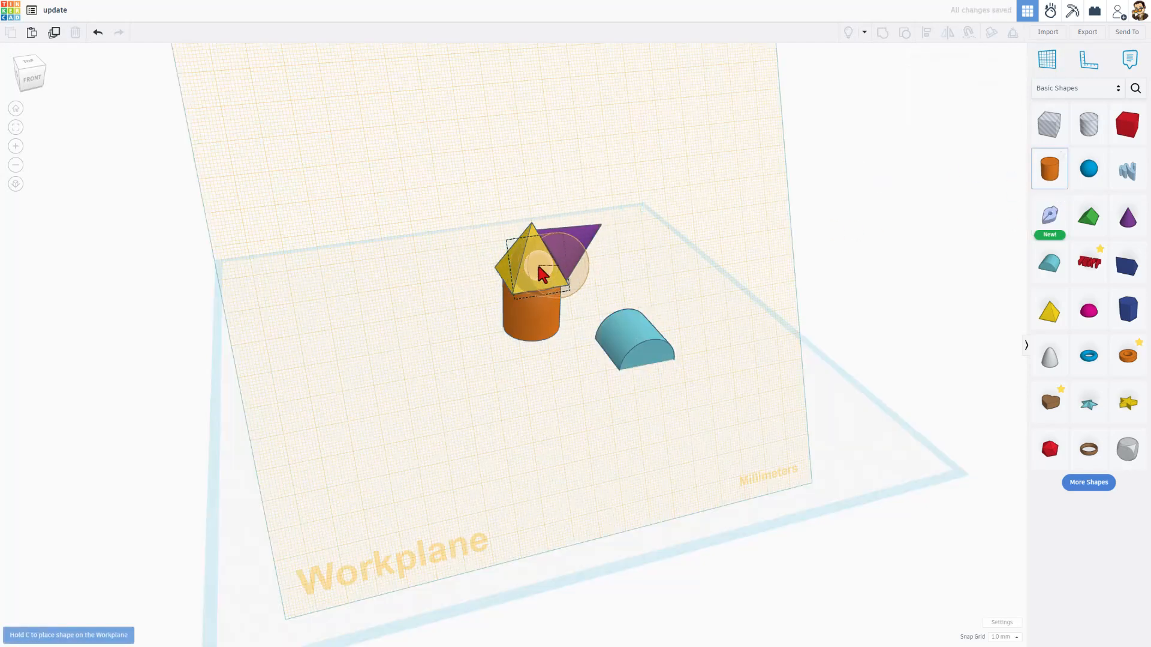
right_click_drag(581, 288, 579, 229)
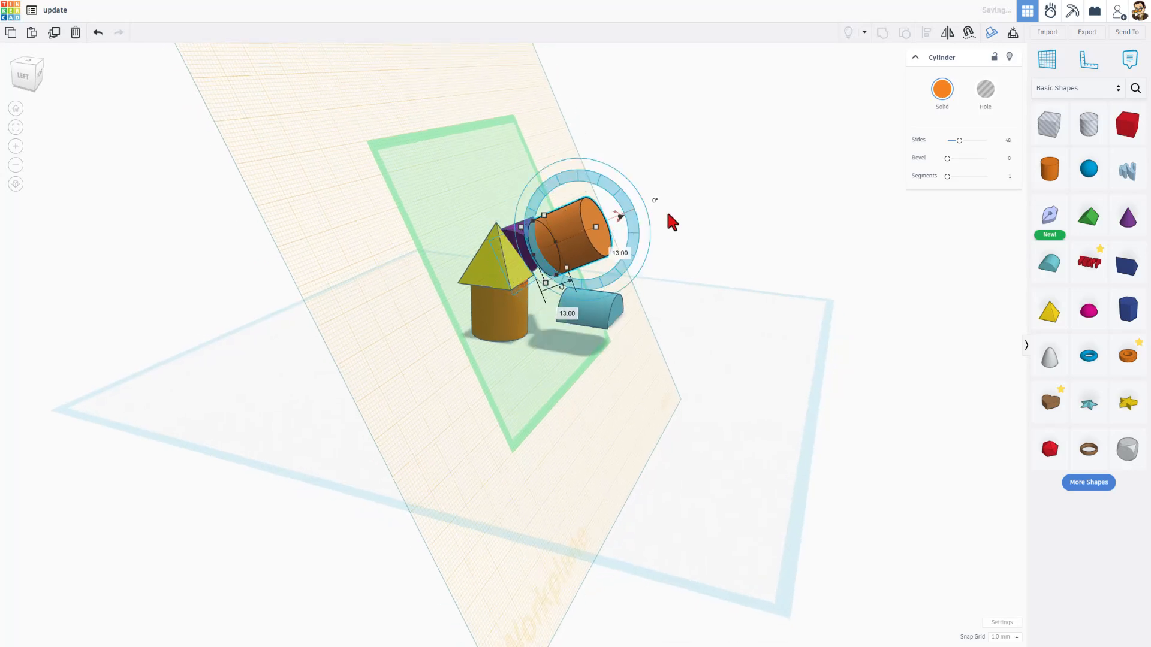
left_click(776, 208)
mouse_move(776, 208)
right_mouse_down()
mouse_move(617, 214)
mouse_move(745, 179)
mouse_move(513, 269)
mouse_move(561, 238)
right_mouse_up()
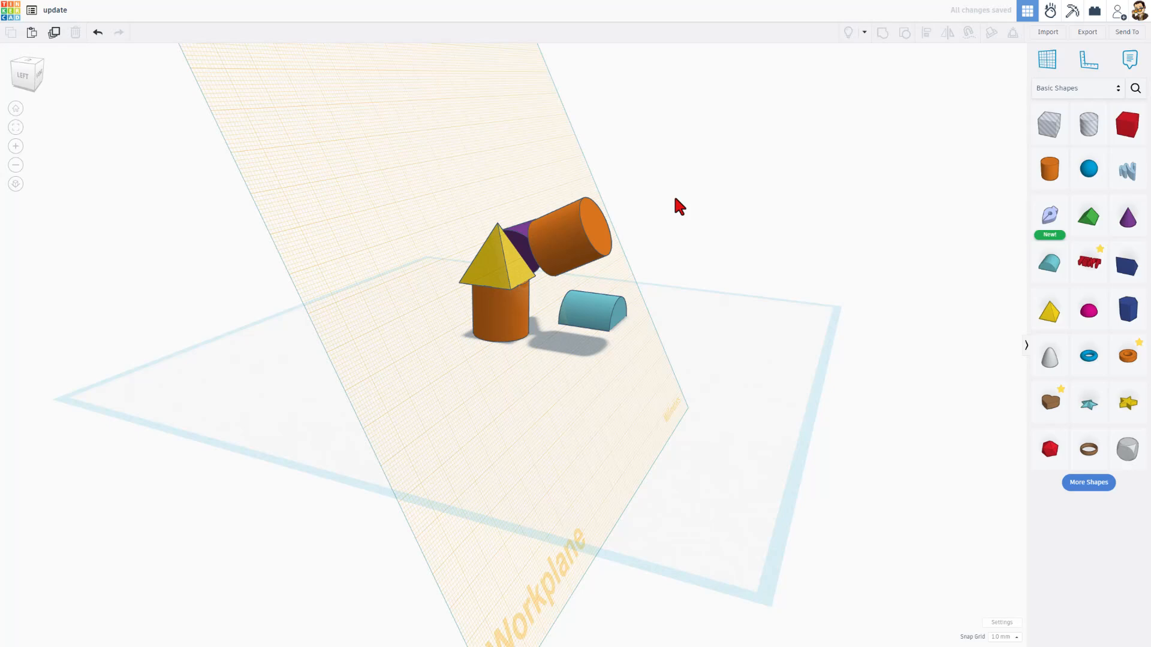
Inspect the tilted cylinder, then restore the default flat workplane with W
left_click(513, 277)
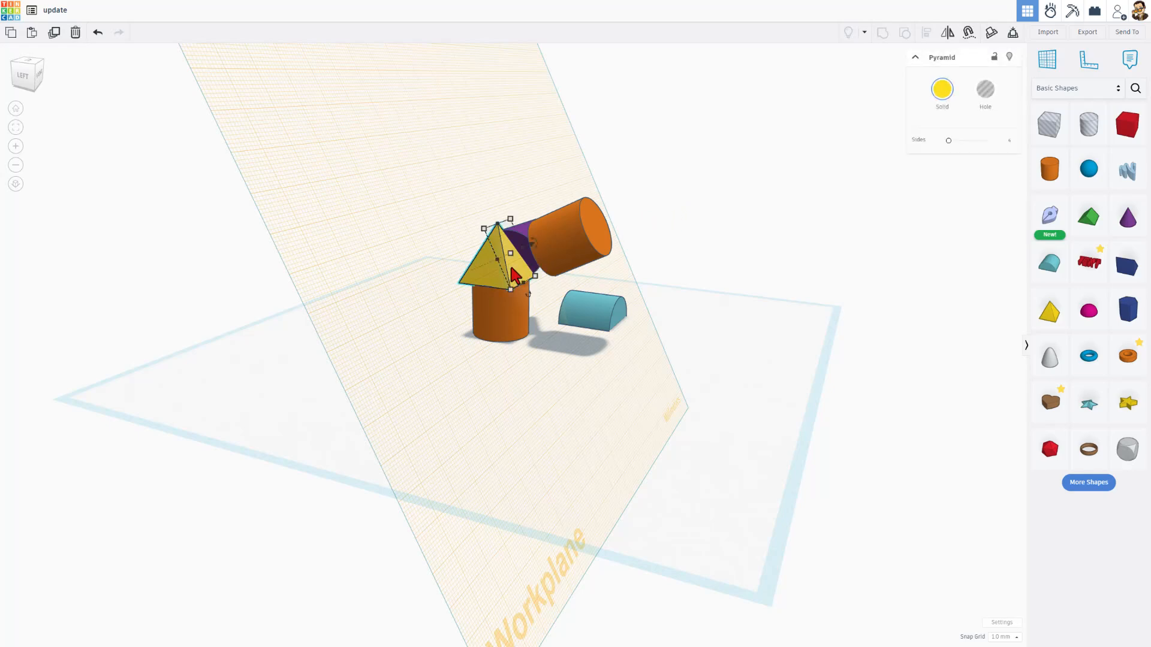
left_click(576, 243)
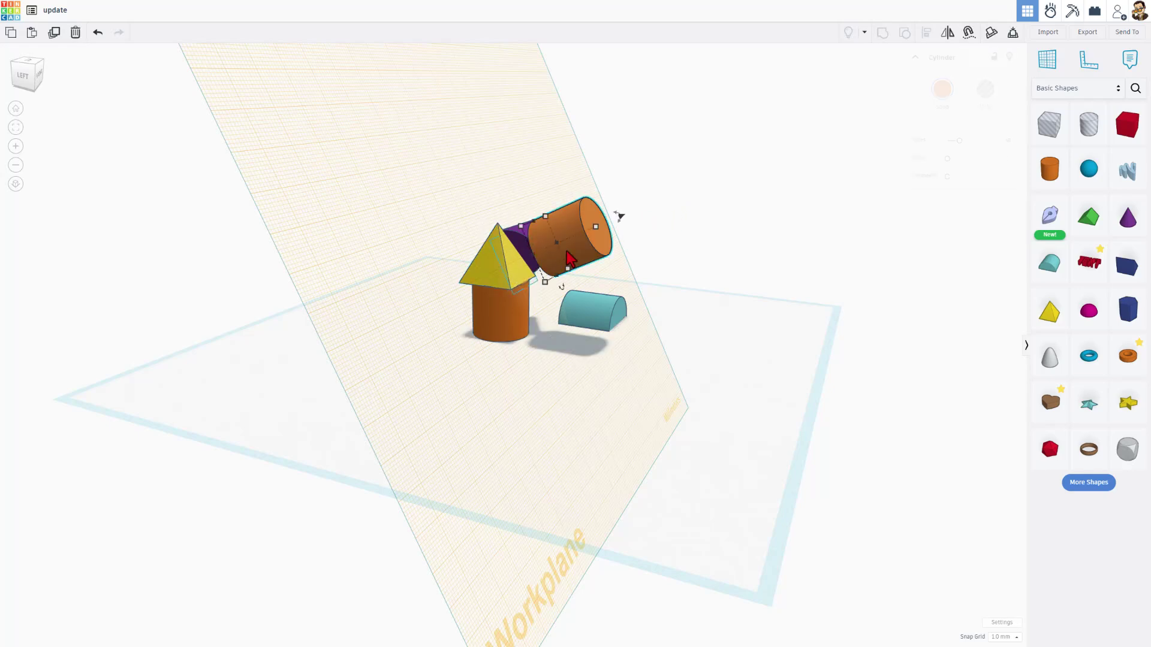
left_click(1013, 33)
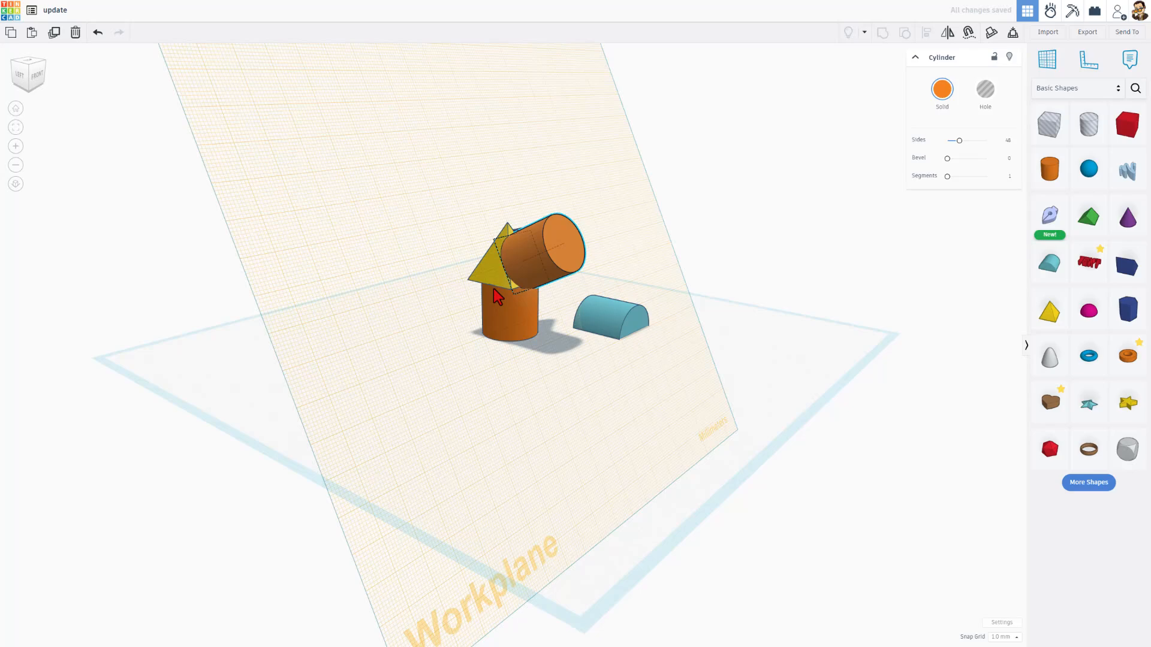
mouse_move(701, 296)
right_mouse_down()
mouse_move(350, 315)
mouse_move(621, 317)
right_mouse_up()
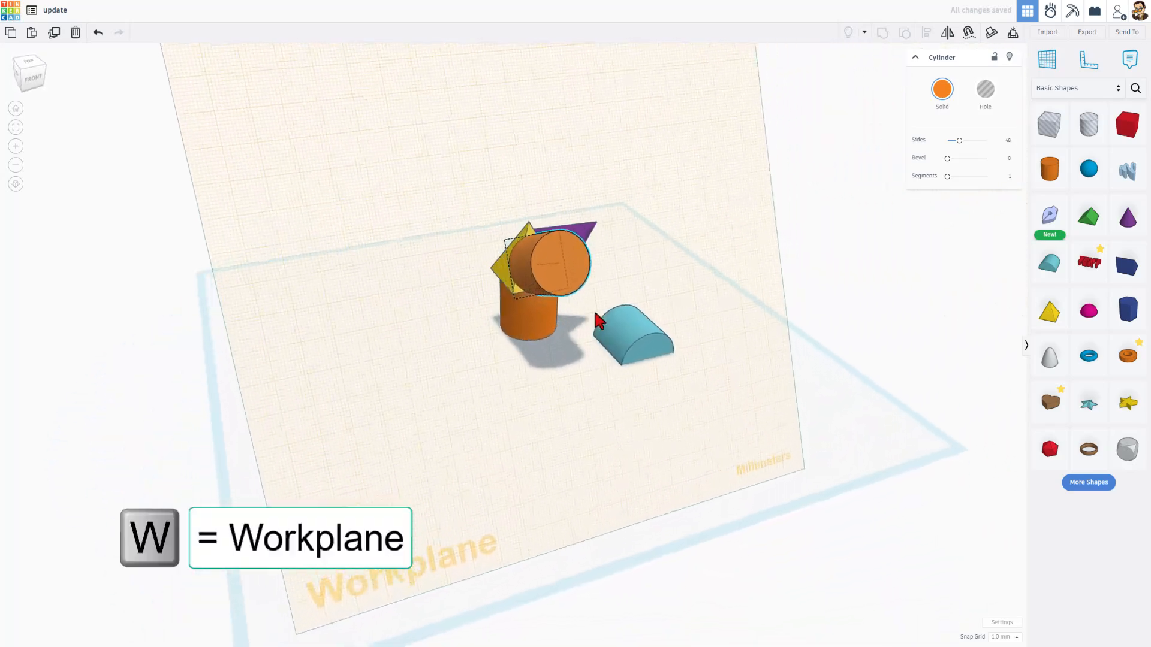
left_click(815, 342)
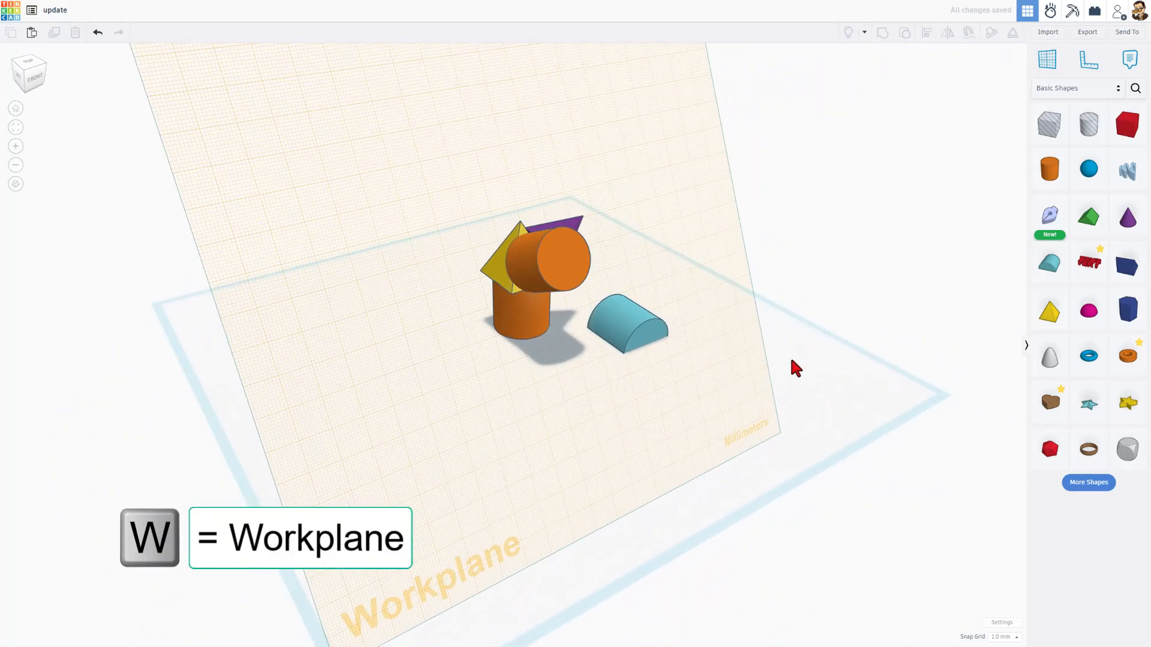
key("w")
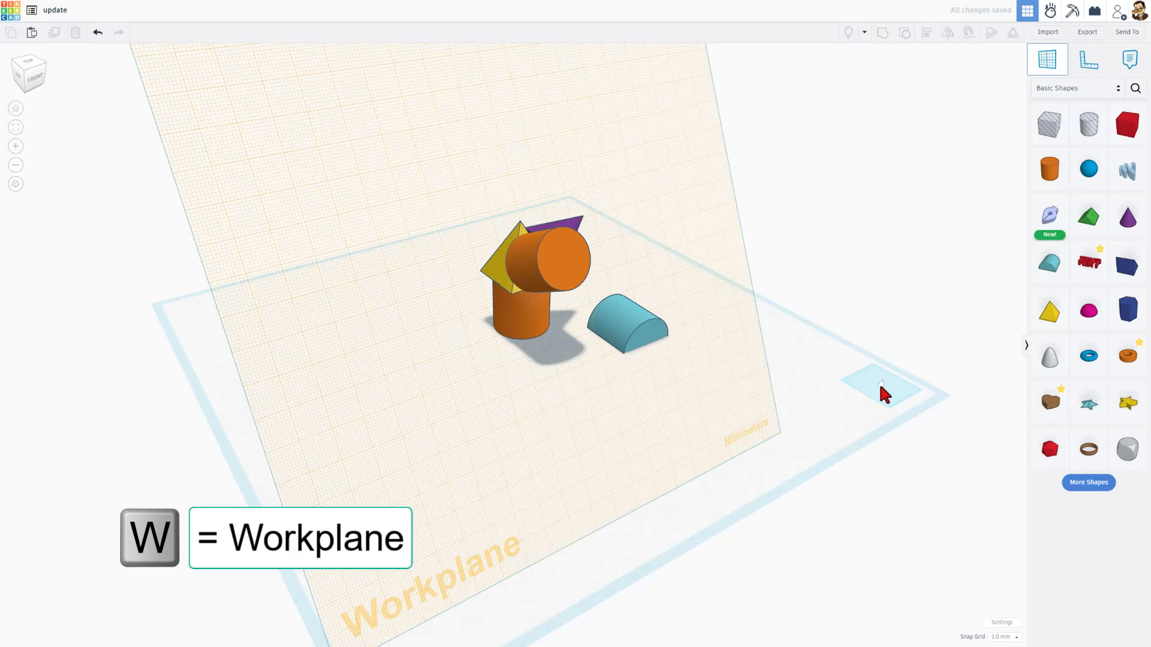
left_click(878, 382)
right_click_drag(841, 397, 841, 443)
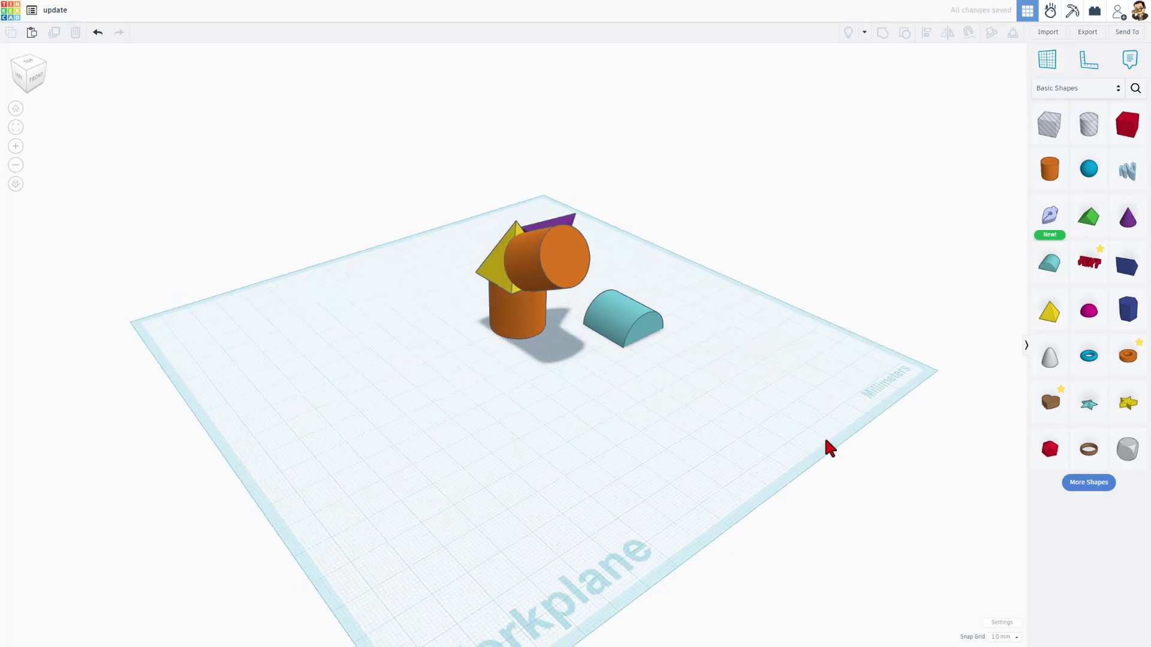
Stretch the tilted cylinder much taller, then undo the stretch
left_click(530, 287)
right_click_drag(656, 294, 593, 298)
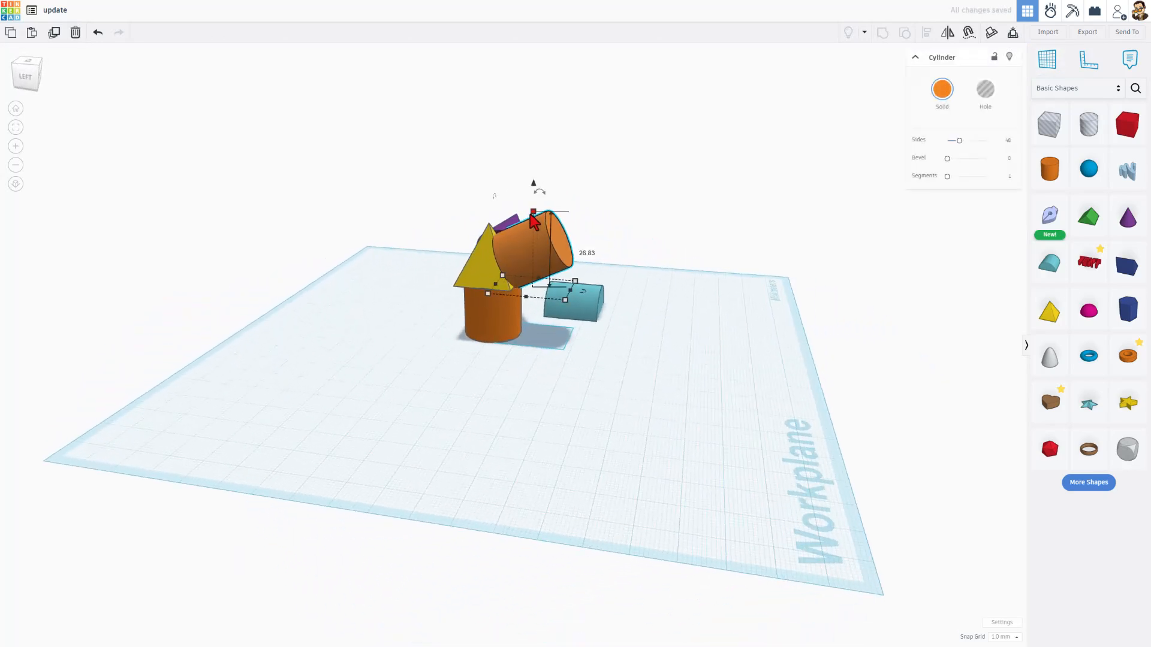
left_click_drag(533, 217, 534, 109)
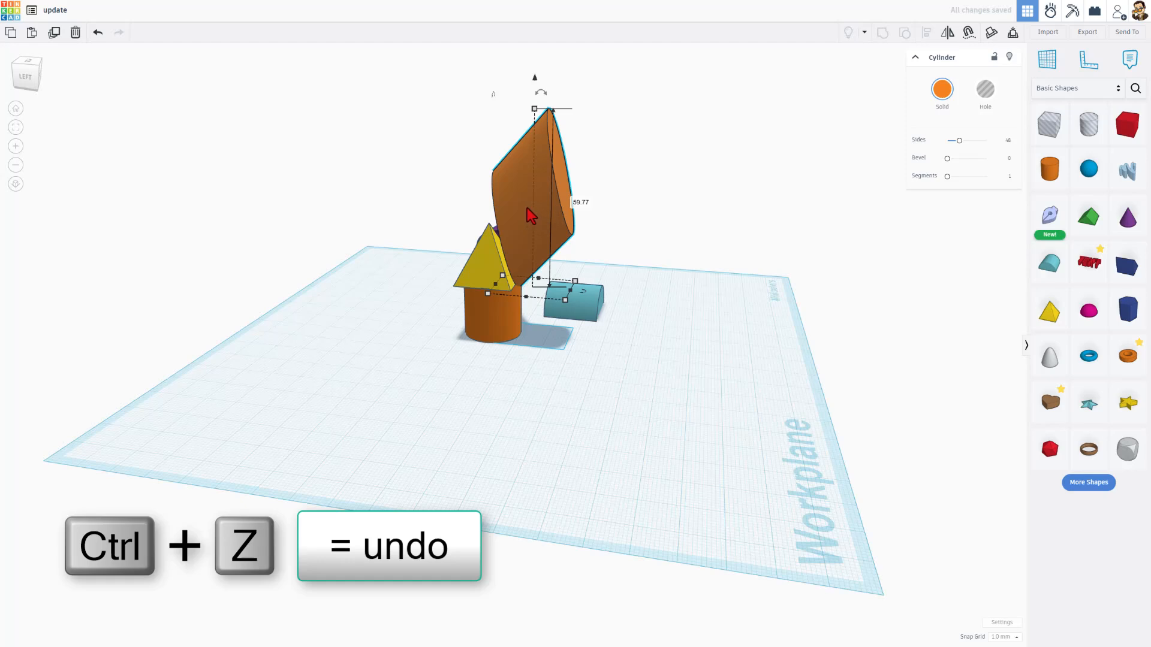
key("ctrl+z")
right_click_drag(618, 232, 371, 247)
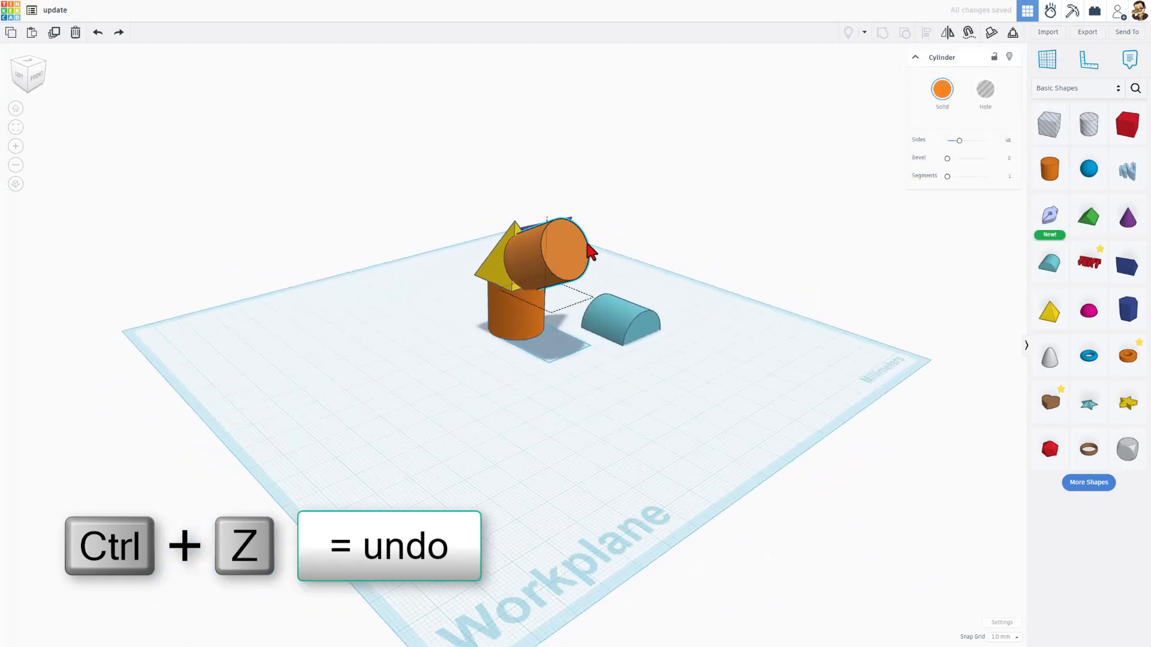
right_click_drag(589, 252, 584, 239)
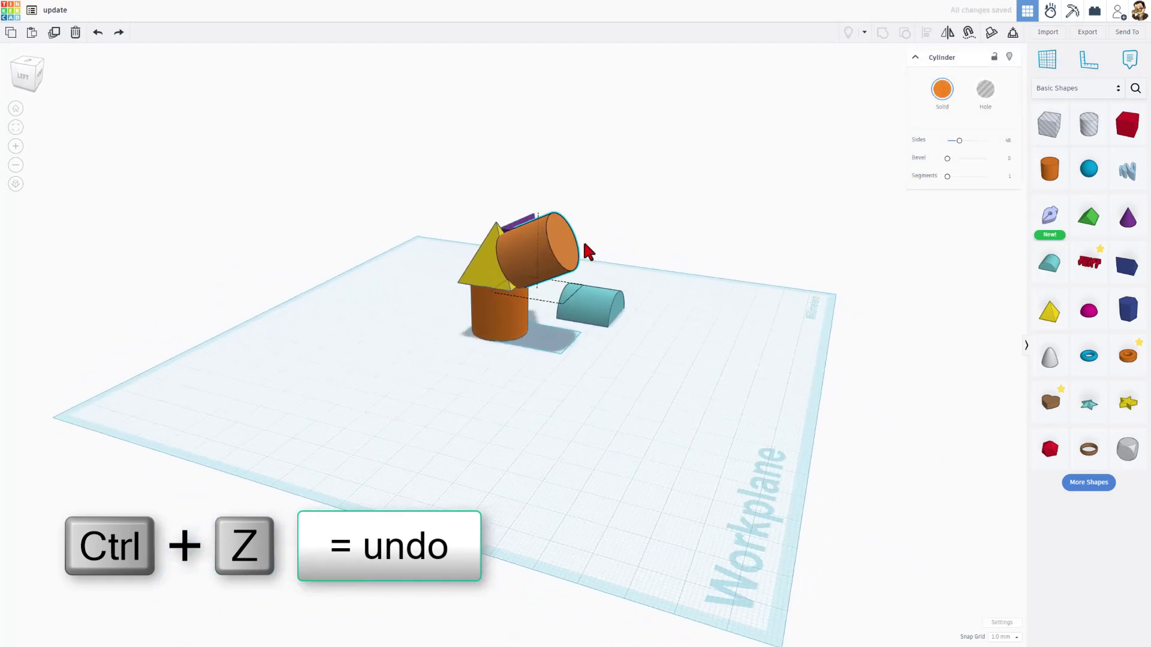
Lengthen the tilted cylinder along its own axis using its shape workplane
left_click(992, 35)
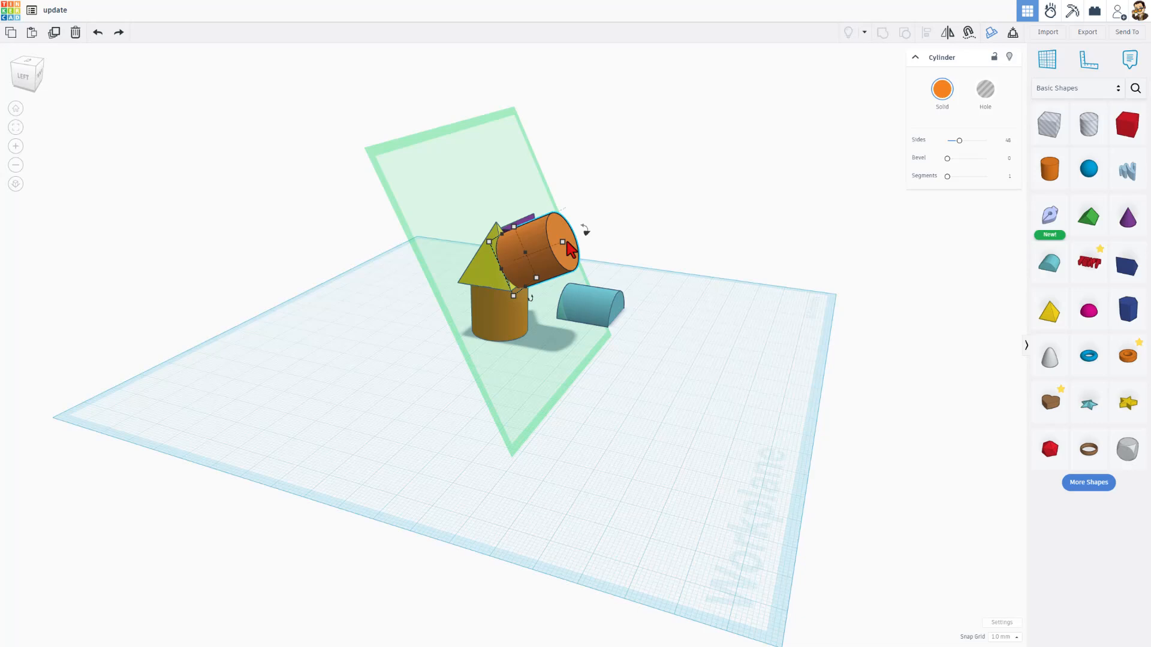
left_click_drag(561, 252, 615, 243)
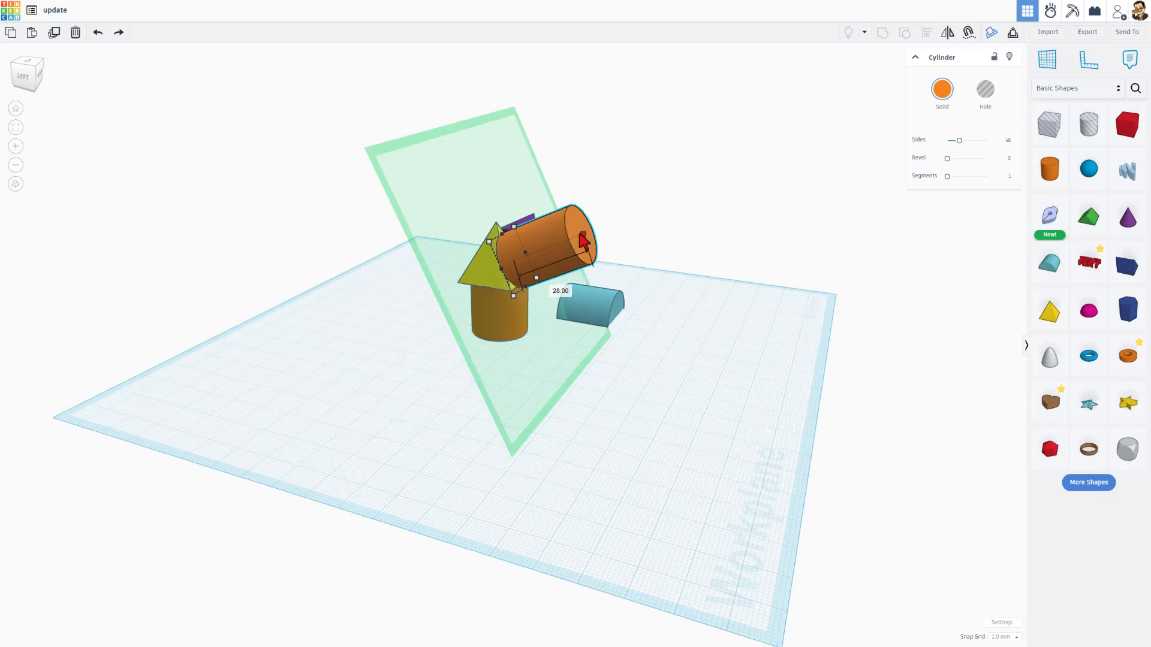
left_click(687, 364)
mouse_move(687, 363)
right_mouse_down()
mouse_move(678, 385)
mouse_move(426, 247)
right_mouse_up()
mouse_move(468, 315)
right_mouse_down()
mouse_move(748, 258)
mouse_move(651, 255)
mouse_move(719, 269)
mouse_move(668, 272)
right_mouse_up()
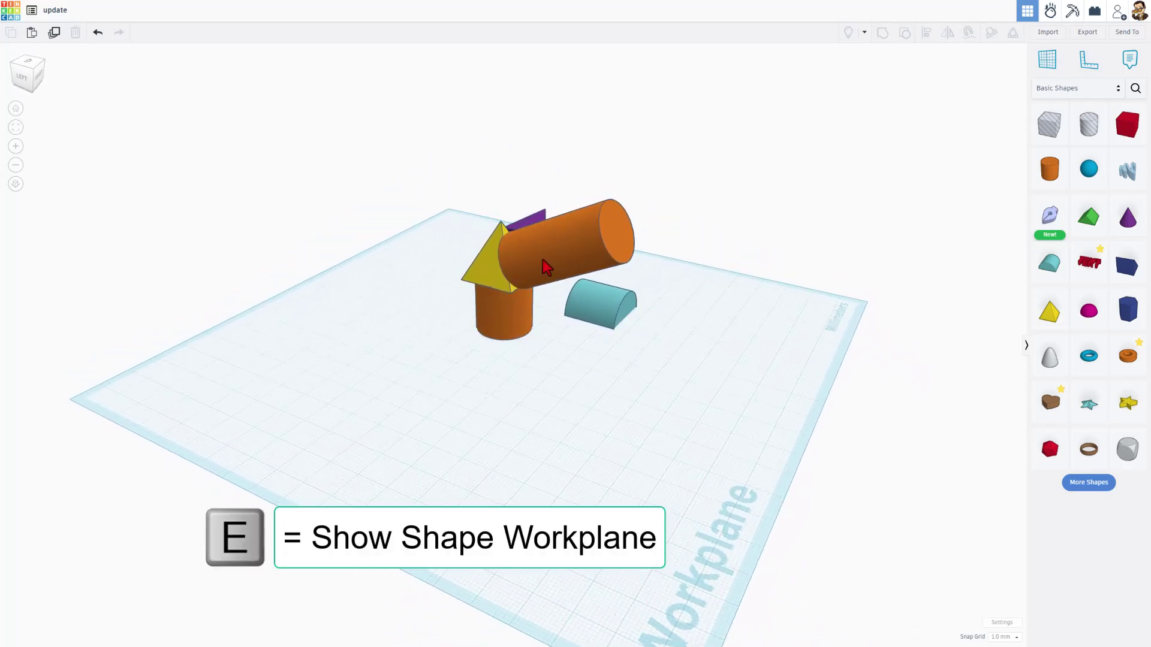
Resize the tilted cylinder into a shorter, wider drum and slide it up over the pyramid
left_click(542, 260)
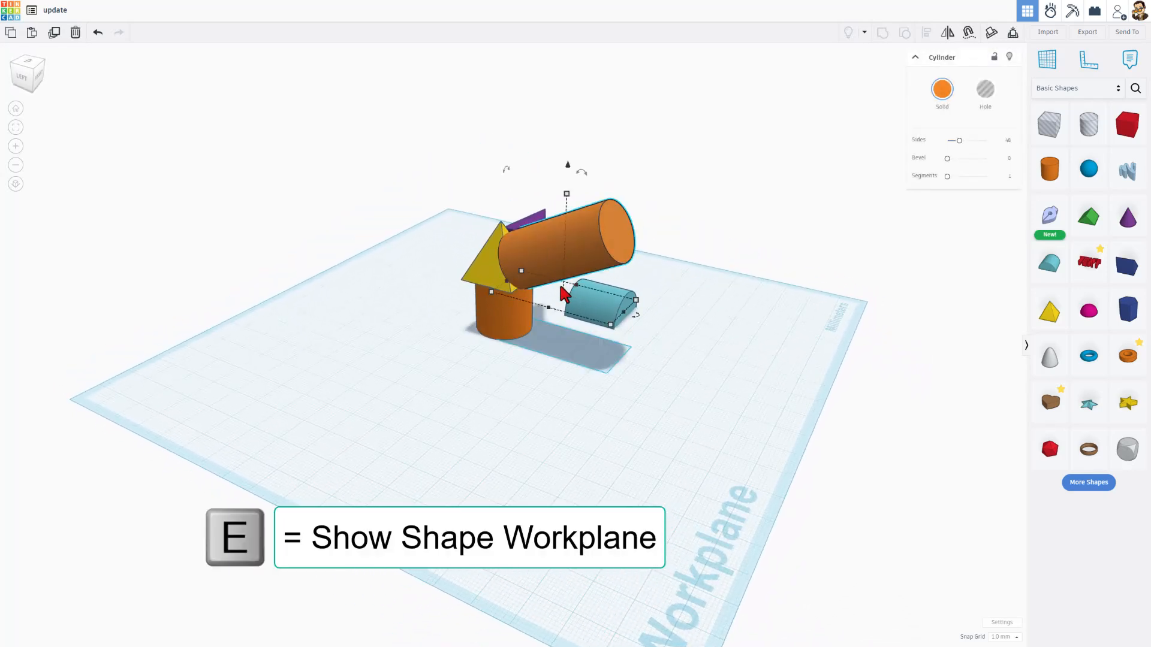
key("e")
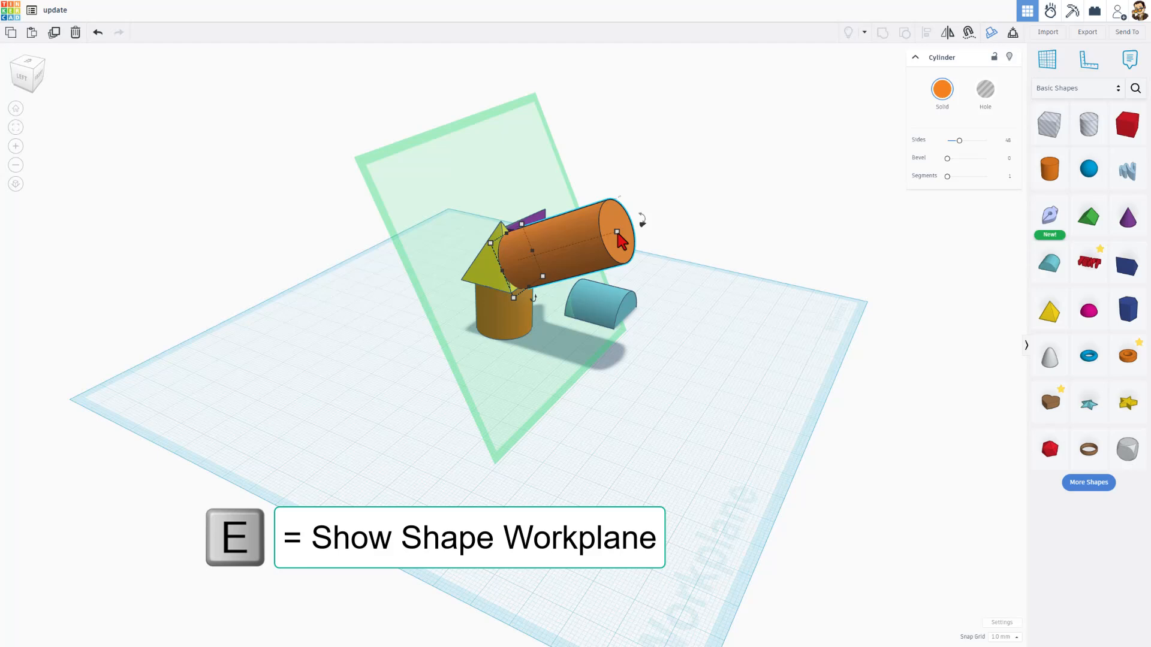
mouse_move(620, 236)
left_mouse_down()
mouse_move(520, 241)
mouse_move(472, 165)
left_mouse_up()
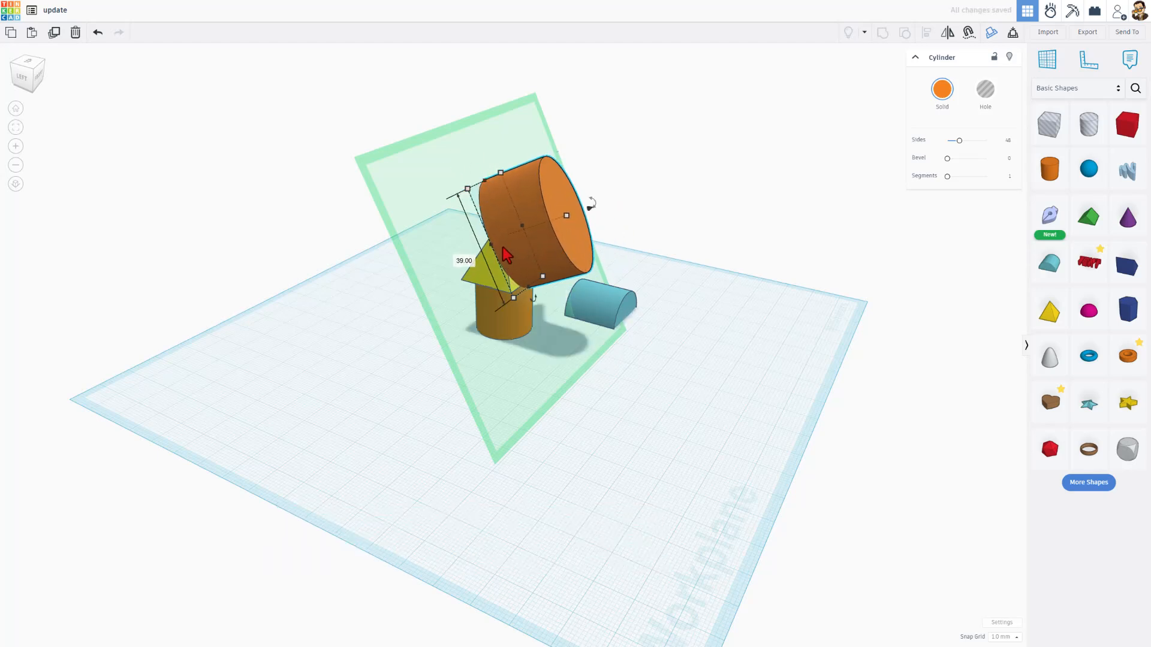
left_click_drag(495, 251, 474, 194)
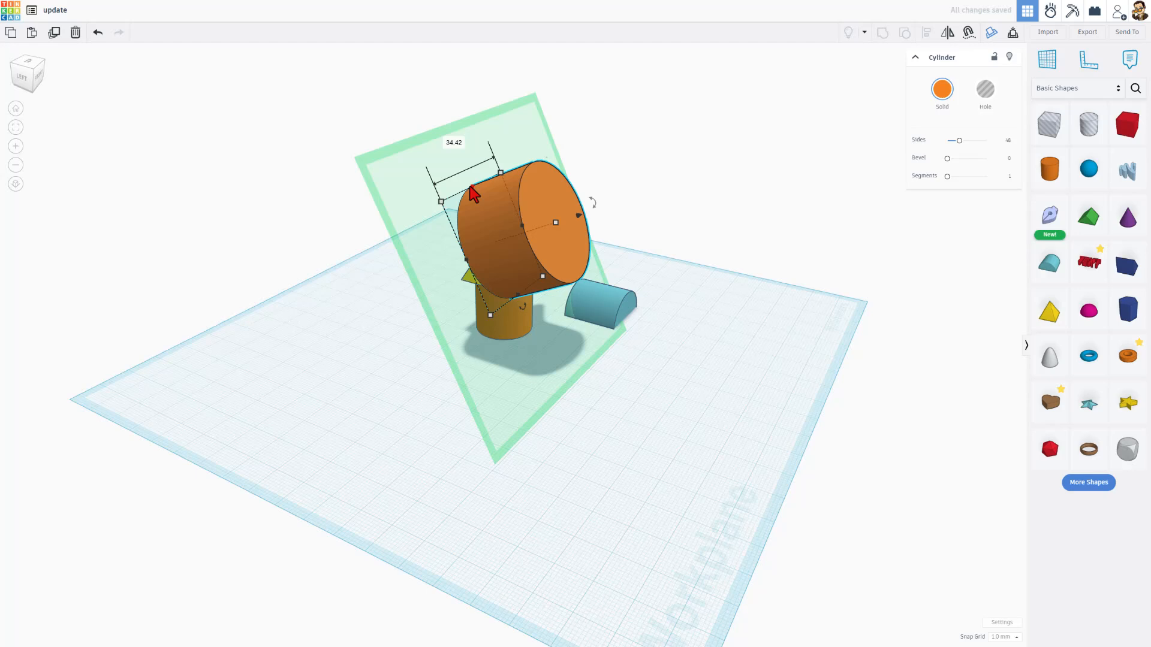
Nudge the tilted cylinder along its own face plane, then clear the selection
left_click(498, 271)
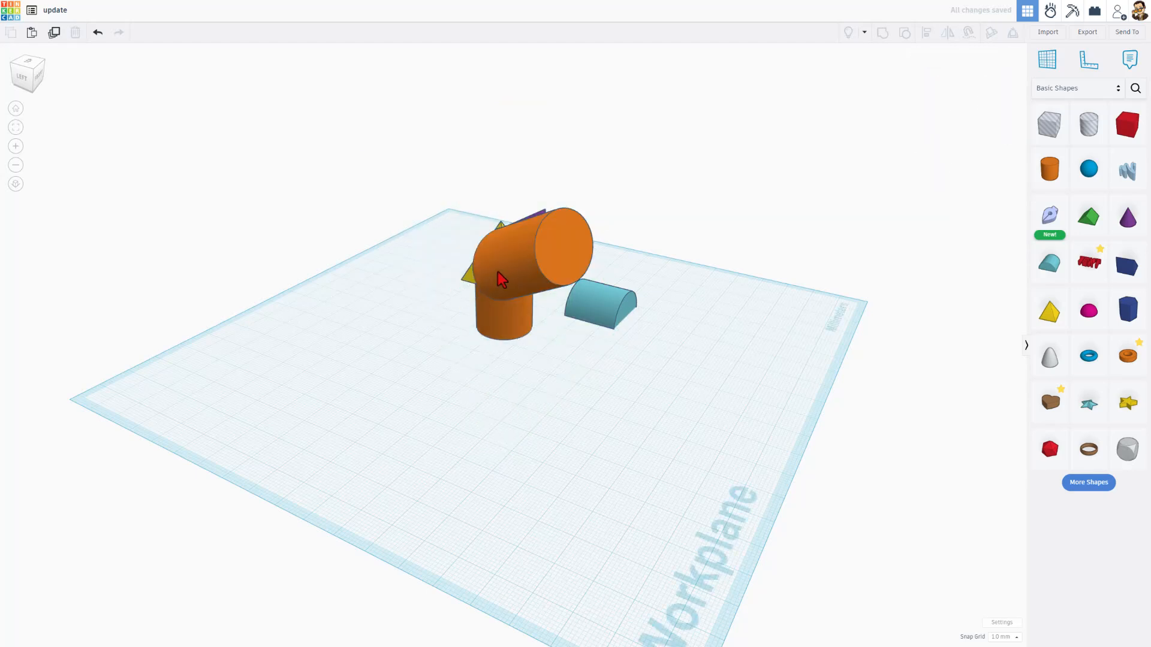
left_click(493, 296)
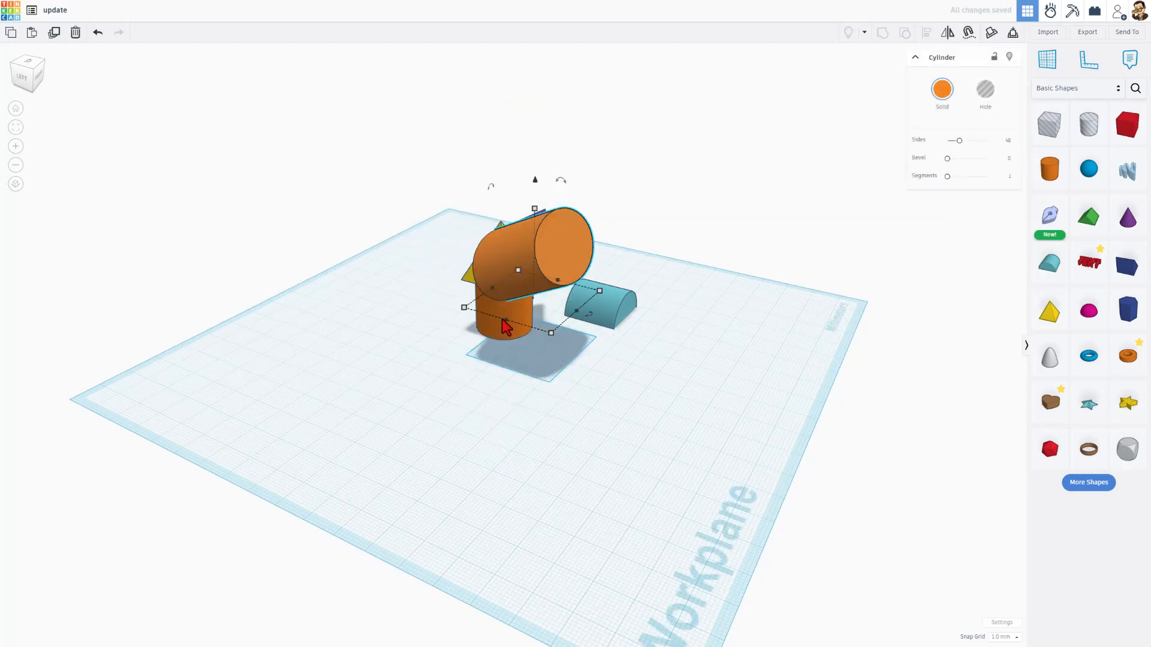
right_click_drag(585, 342, 601, 389)
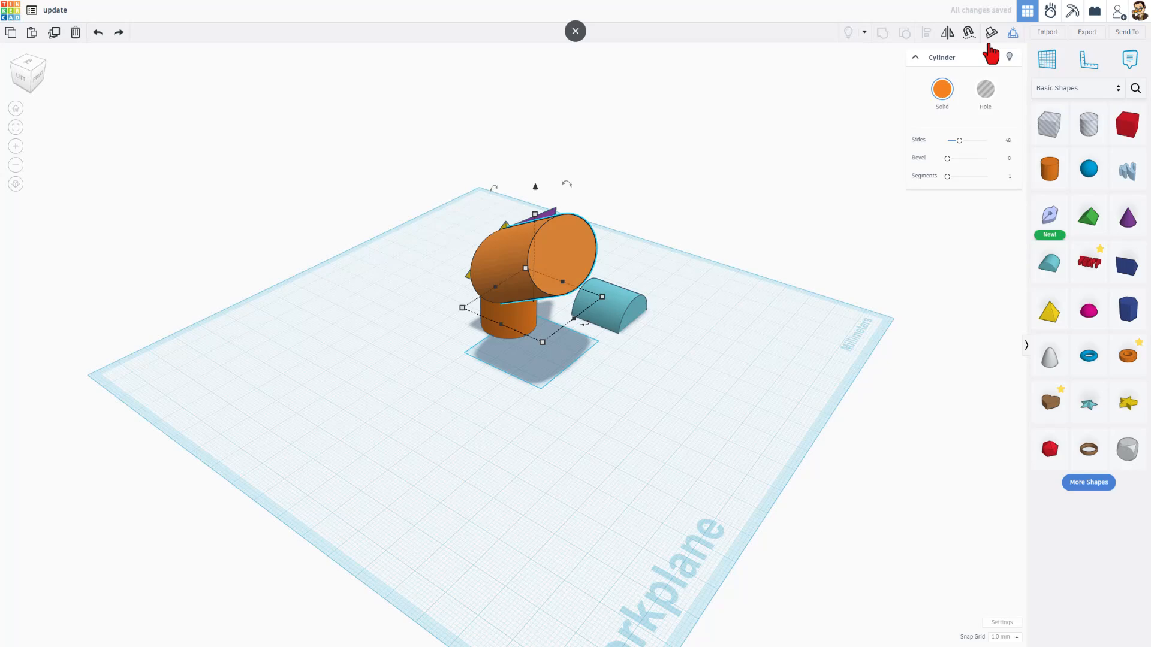
left_click(492, 290)
left_click_drag(479, 288, 489, 243)
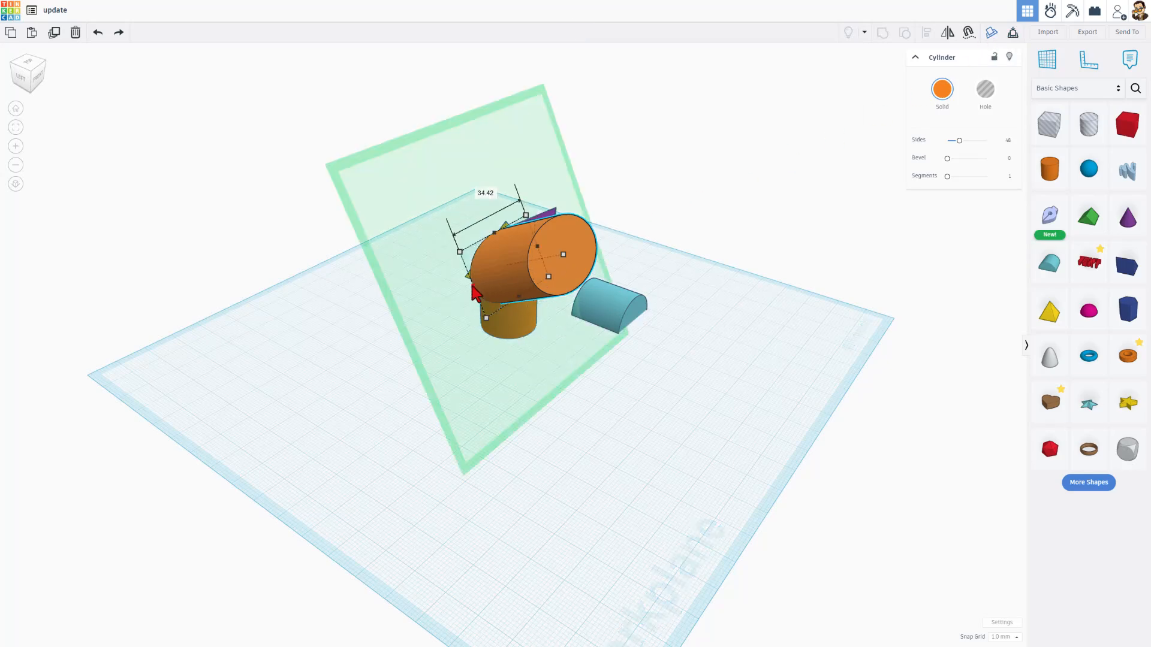
mouse_move(497, 429)
right_mouse_down()
mouse_move(299, 401)
mouse_move(262, 381)
mouse_move(280, 399)
mouse_move(450, 400)
mouse_move(1028, 274)
right_mouse_up()
left_click(281, 399)
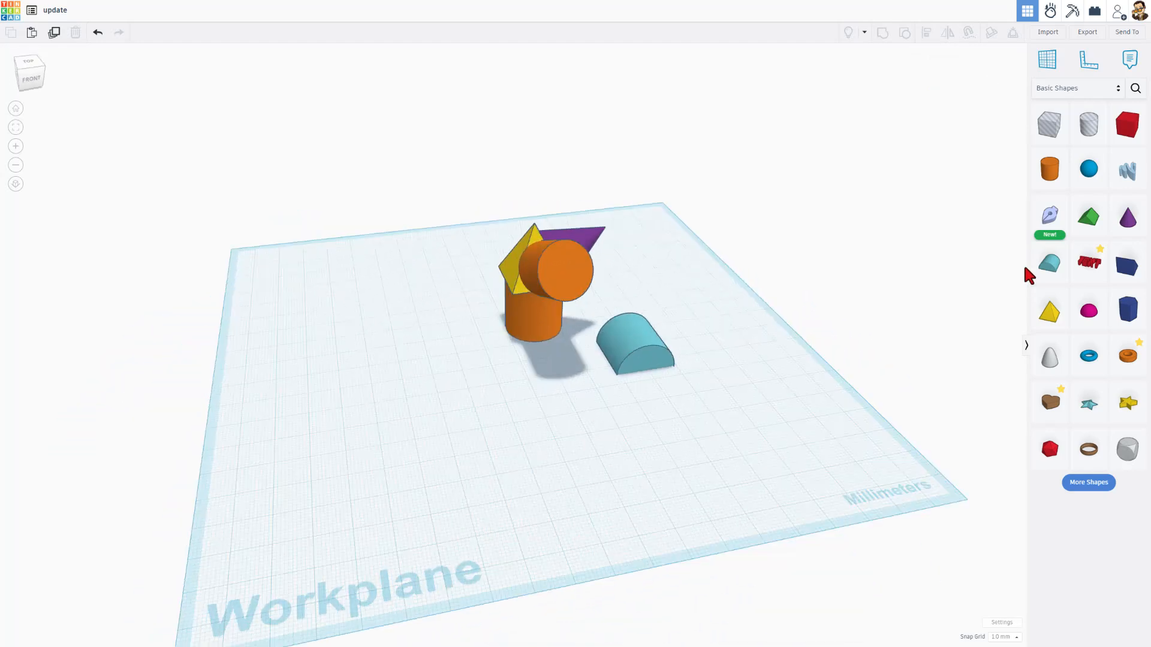
mouse_move(834, 168)
right_mouse_down()
mouse_move(888, 266)
mouse_move(865, 277)
mouse_move(989, 262)
right_mouse_up()
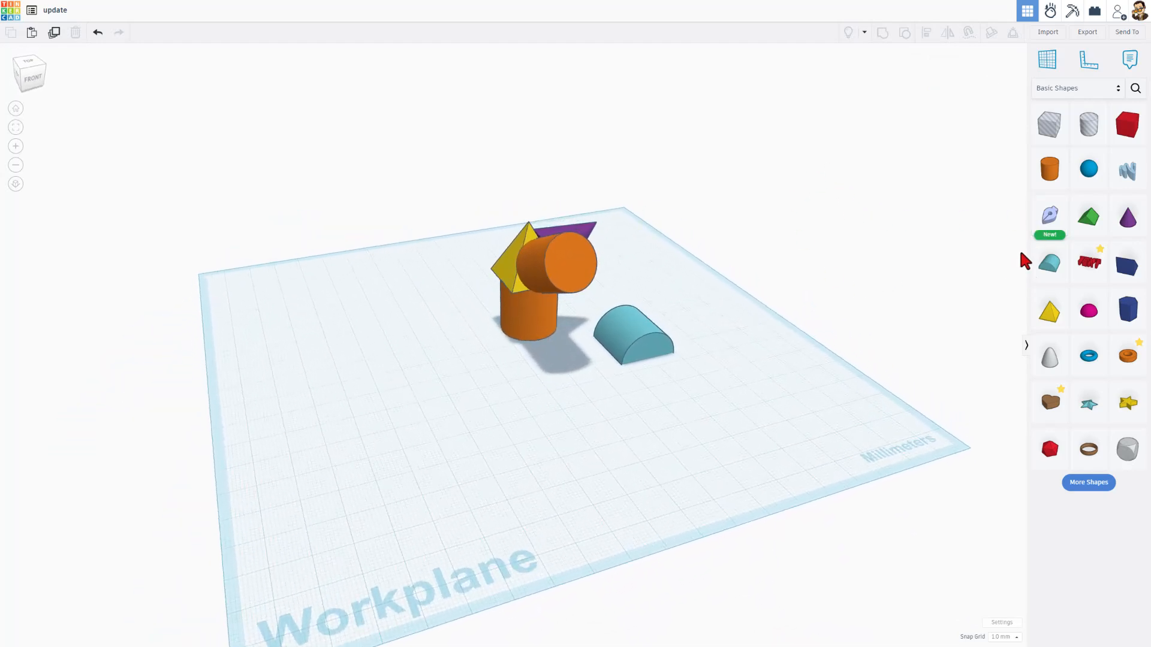
left_click(1029, 346)
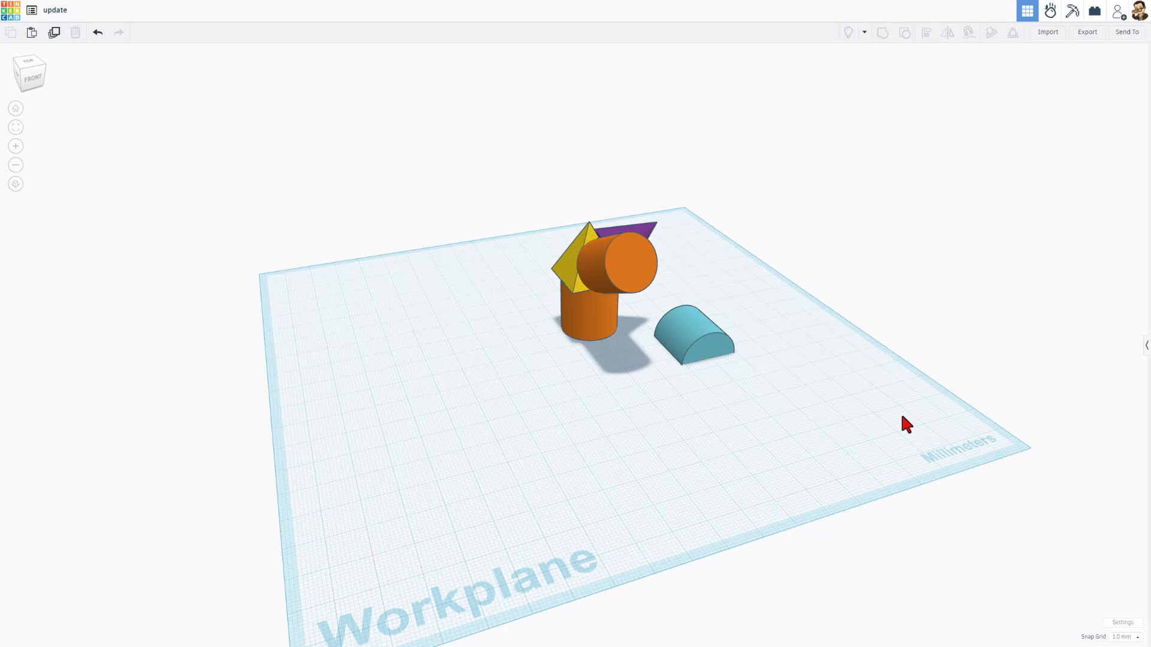
mouse_move(931, 395)
right_mouse_down()
mouse_move(809, 441)
mouse_move(844, 428)
right_mouse_up()
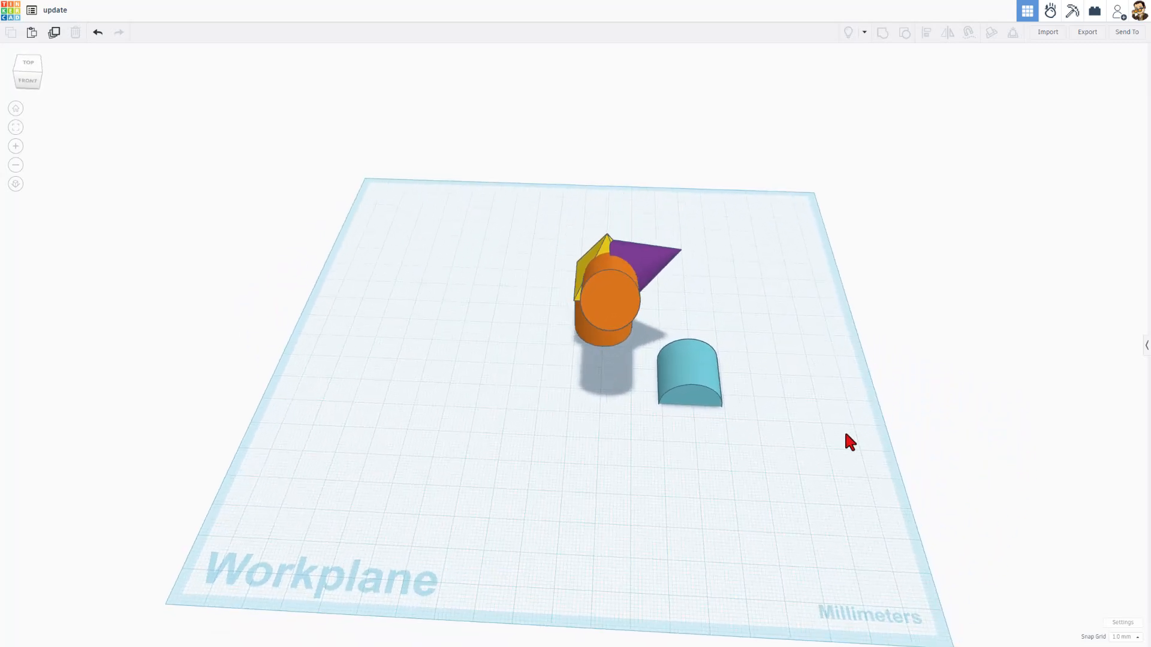
left_click(1144, 346)
mouse_move(914, 422)
right_mouse_down()
mouse_move(919, 436)
mouse_move(894, 401)
mouse_move(809, 442)
right_mouse_up()
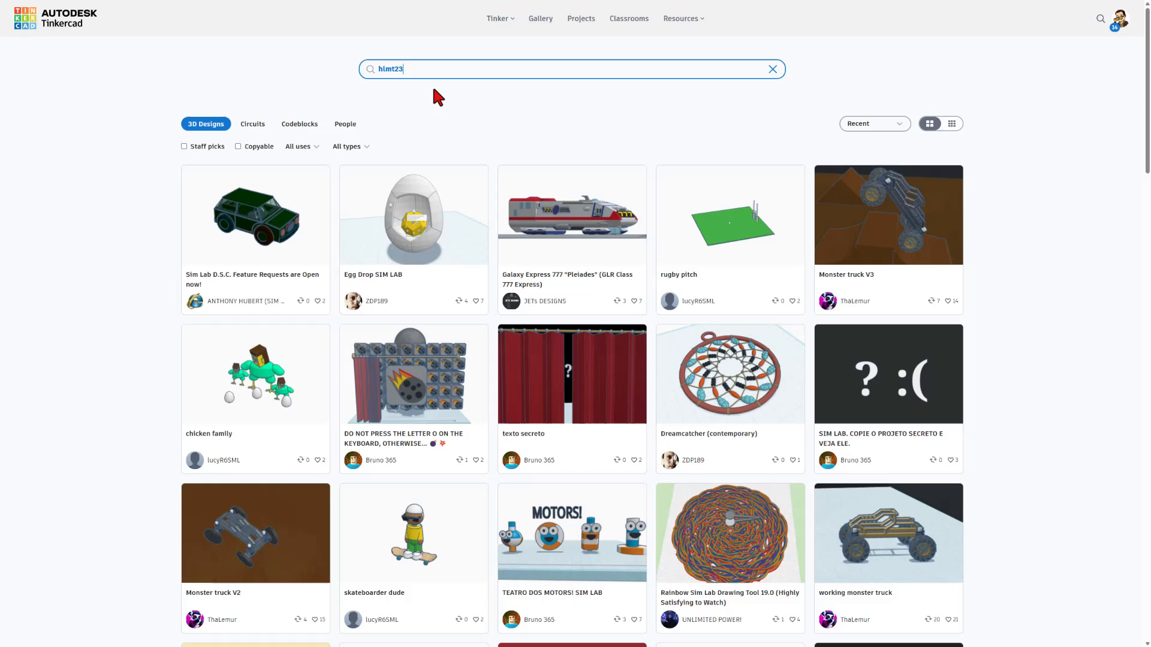
left_click(694, 103)
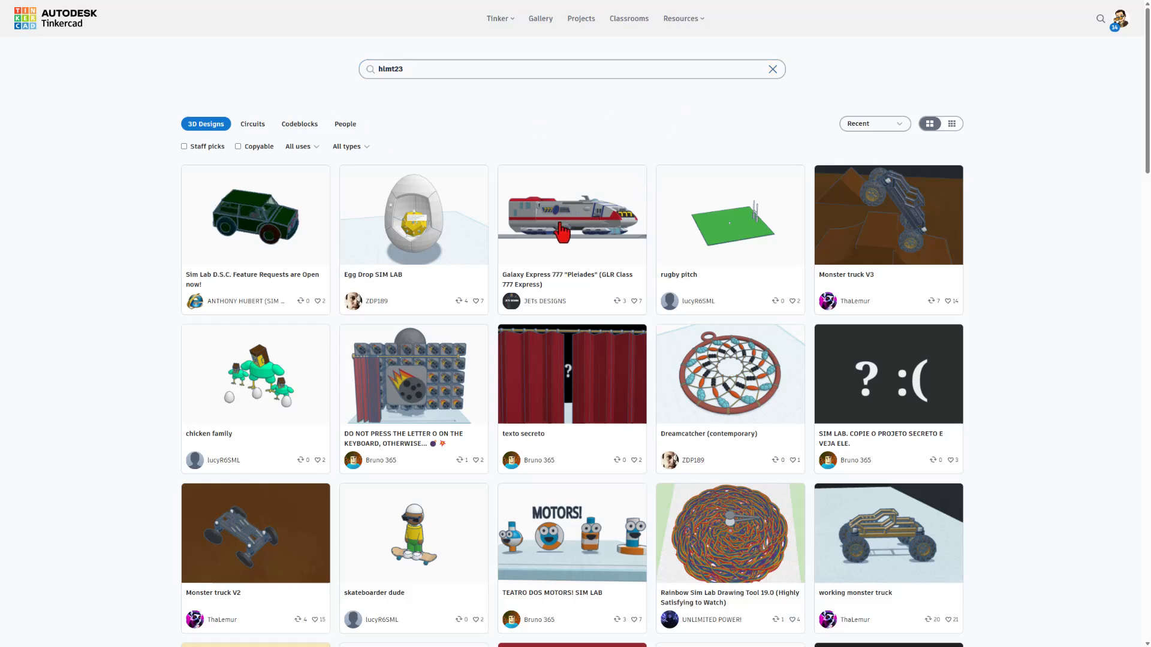
left_click(563, 232)
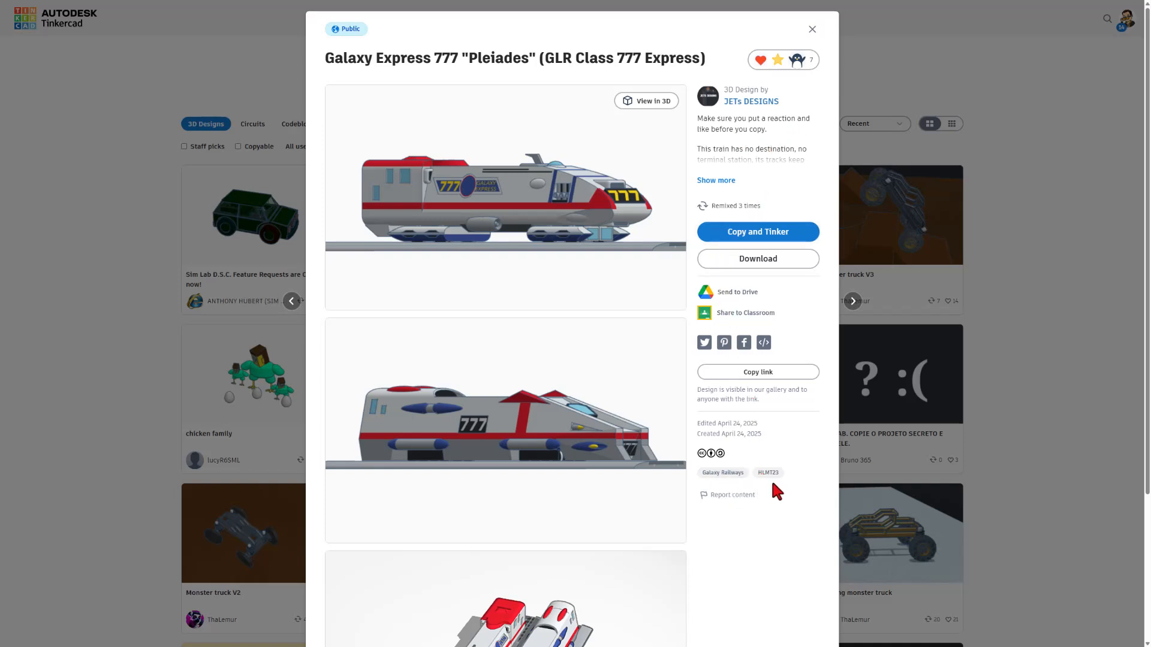
left_click(795, 60)
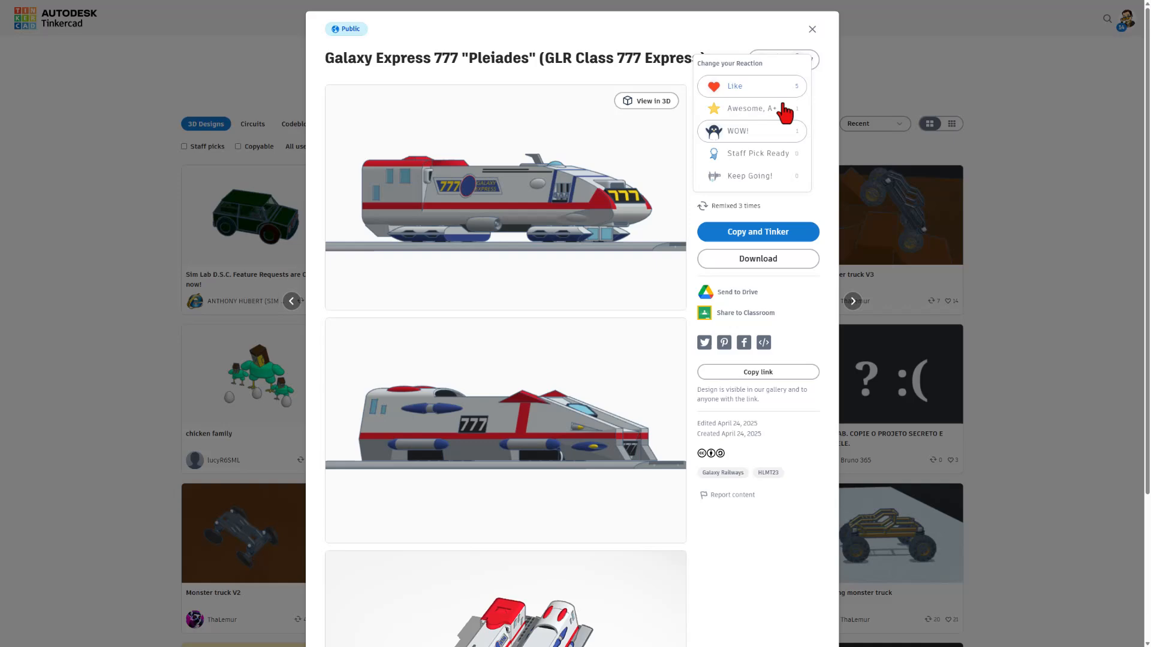
left_click(868, 74)
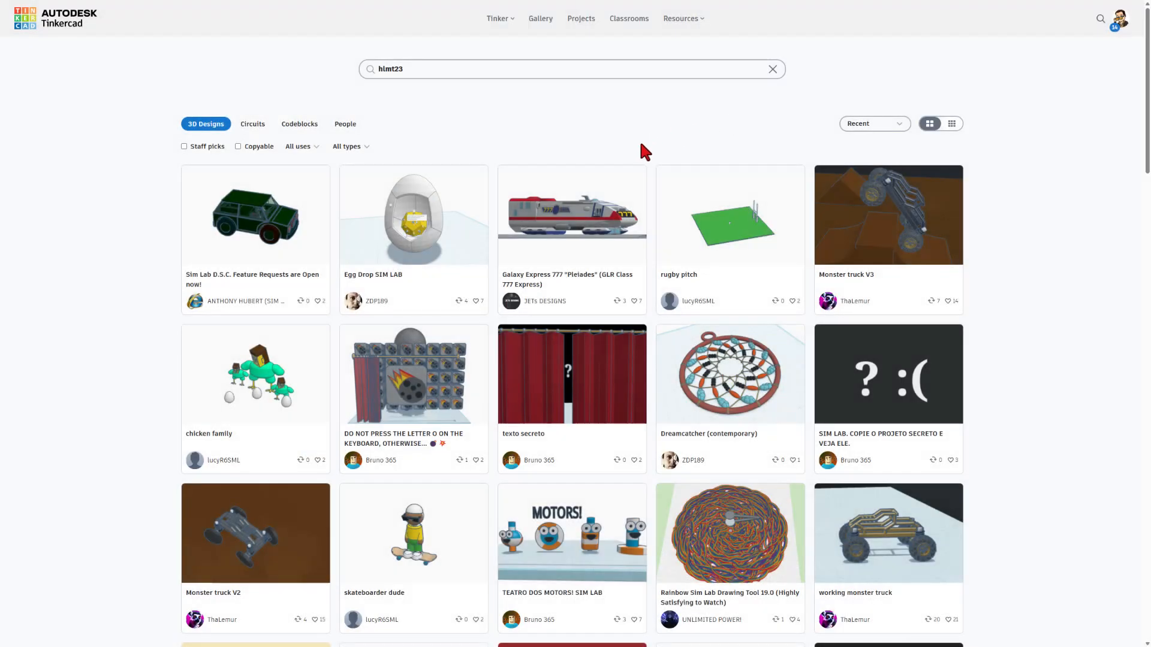
left_click(560, 223)
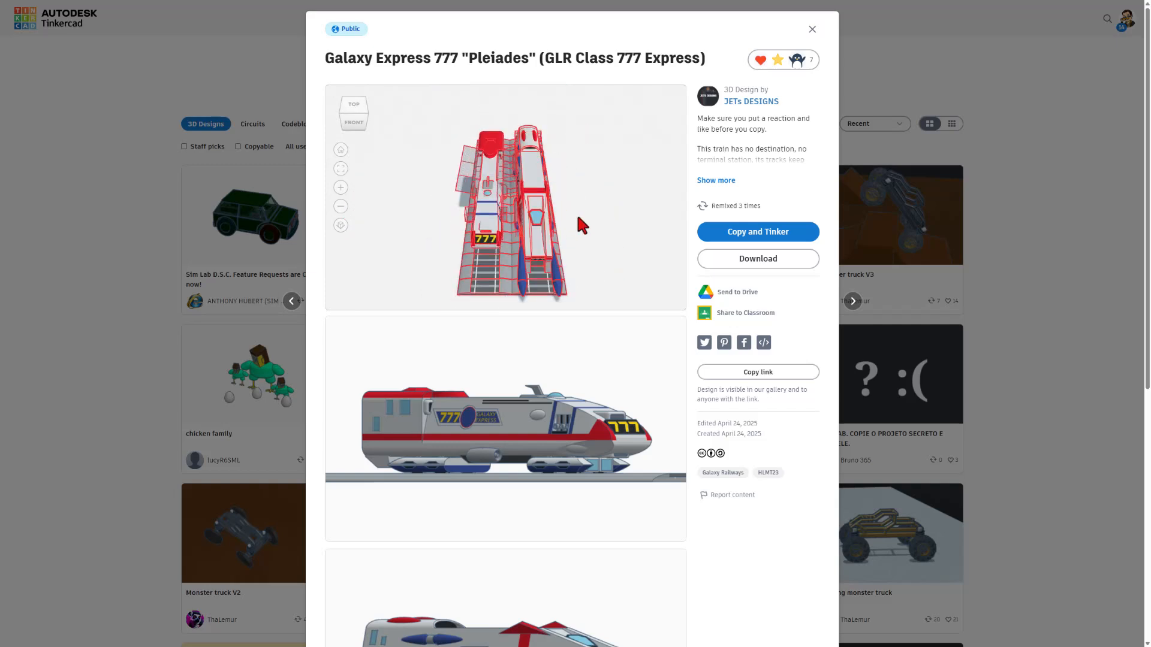
mouse_move(543, 202)
left_mouse_down()
mouse_move(583, 214)
mouse_move(630, 262)
mouse_move(517, 243)
mouse_move(594, 247)
mouse_move(660, 194)
left_mouse_up()
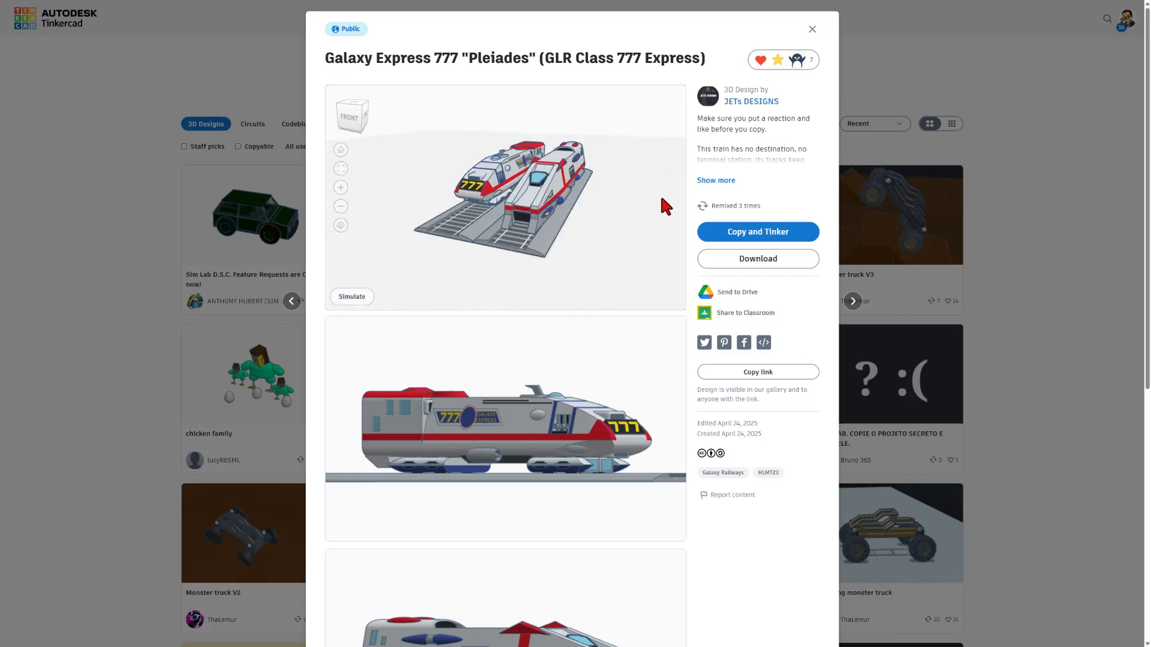
left_click(864, 80)
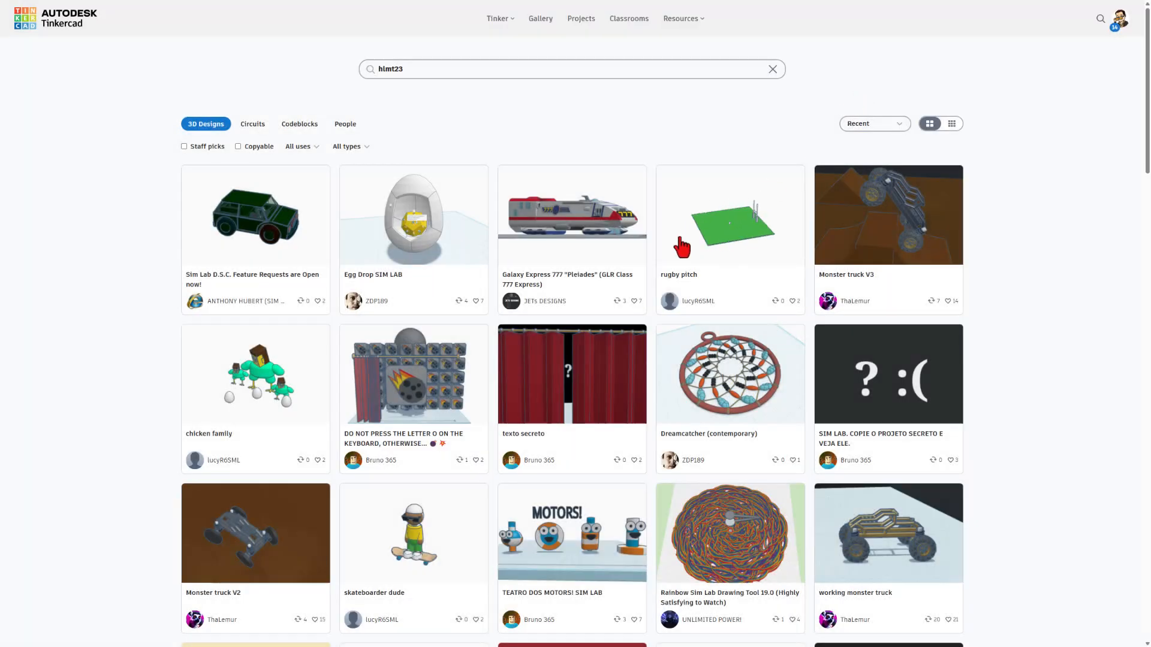
left_click(417, 226)
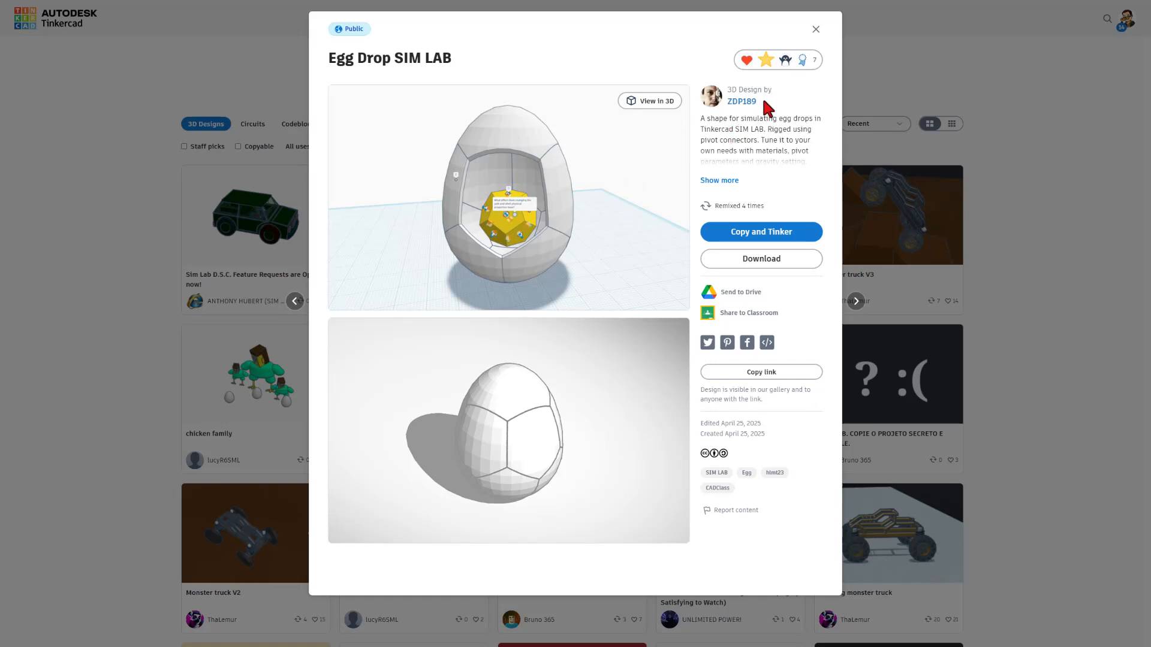
left_click(719, 179)
left_click(776, 64)
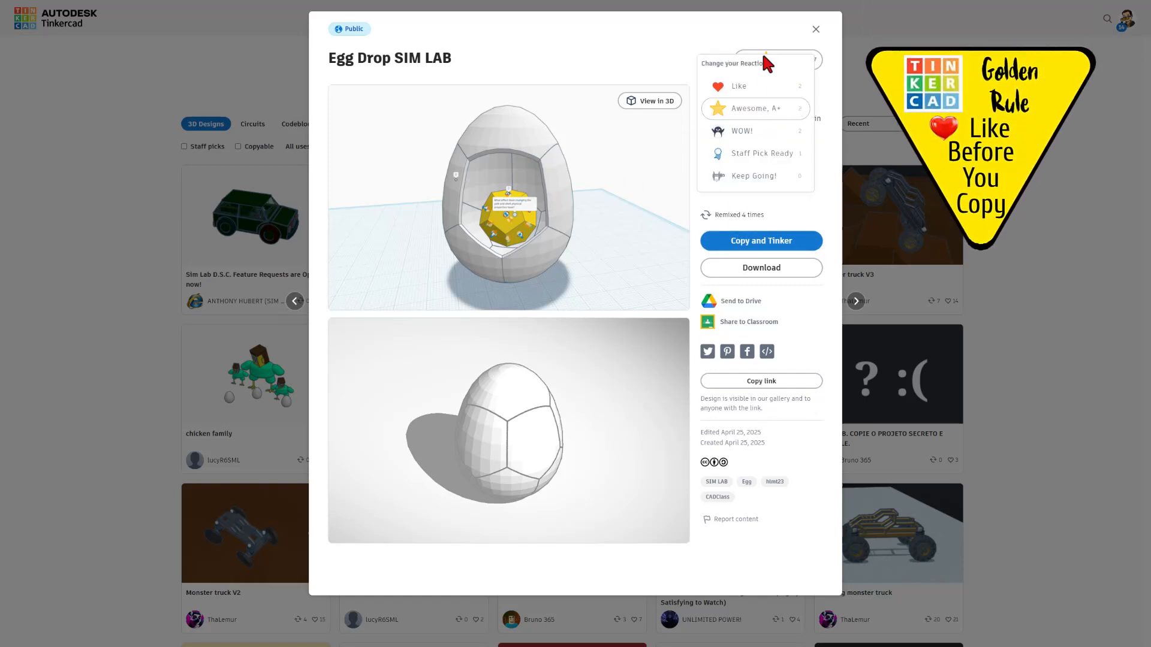
left_click(741, 133)
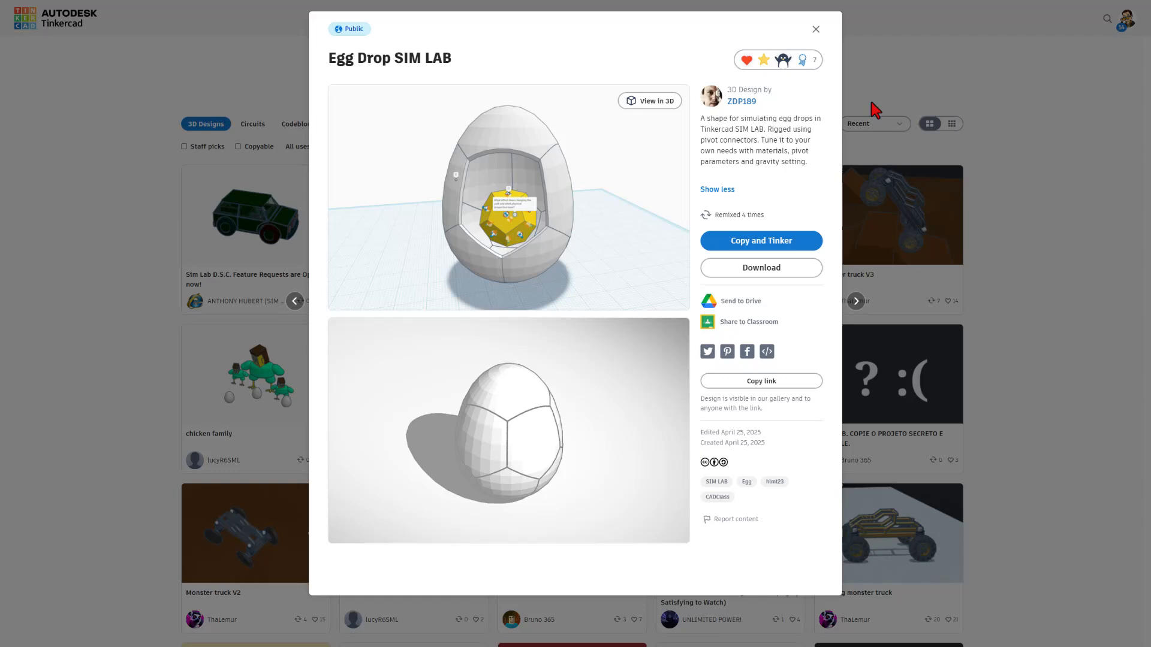
left_click(900, 74)
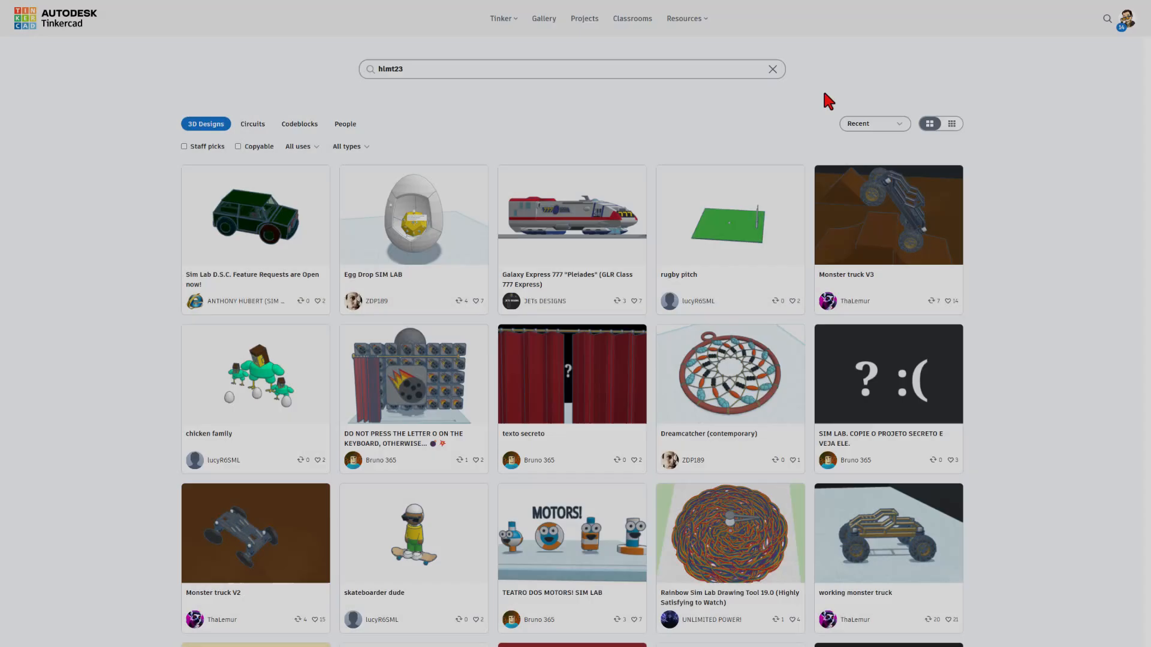
left_click(870, 221)
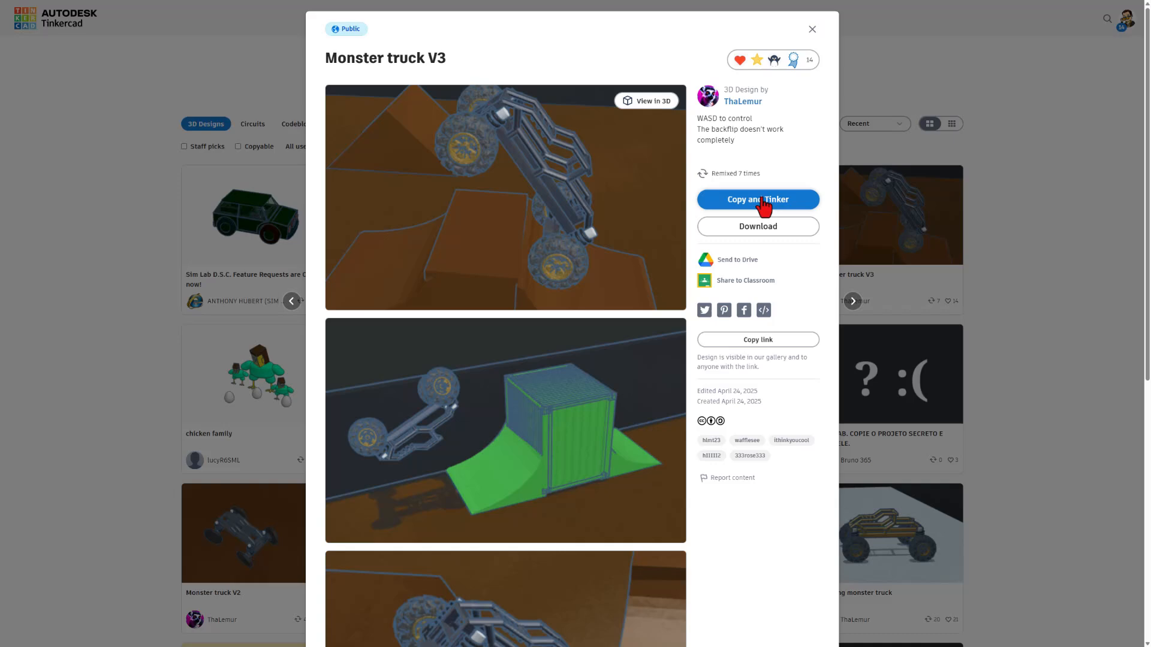
left_click(782, 60)
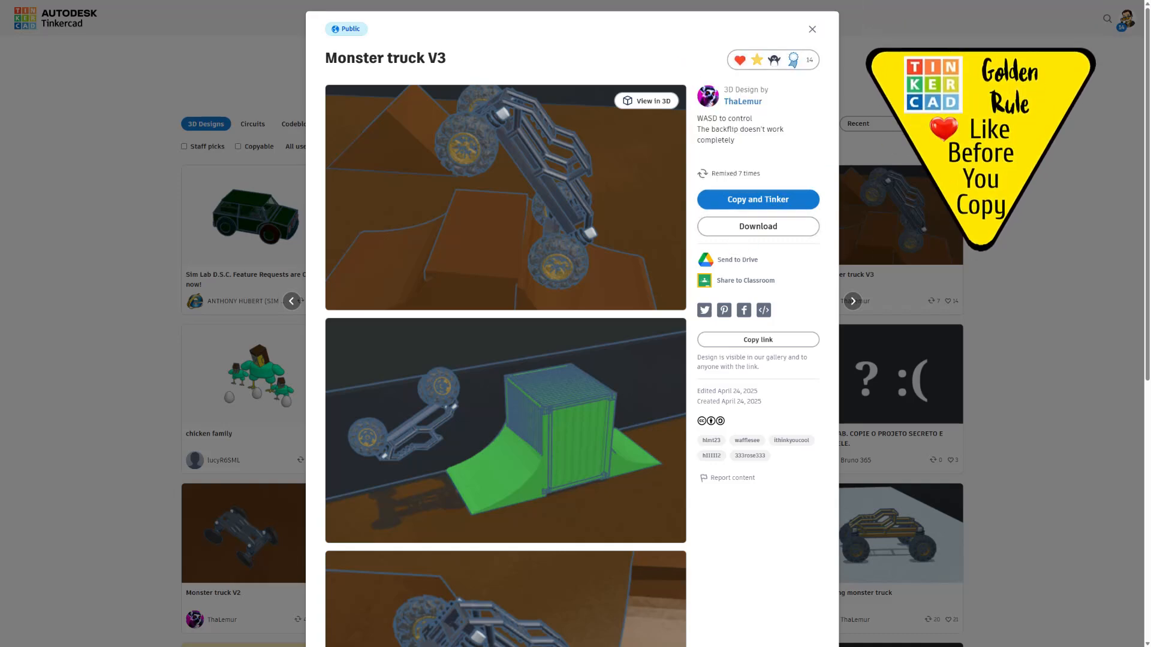
left_click(832, 176)
scroll(944, 67, "down", 2)
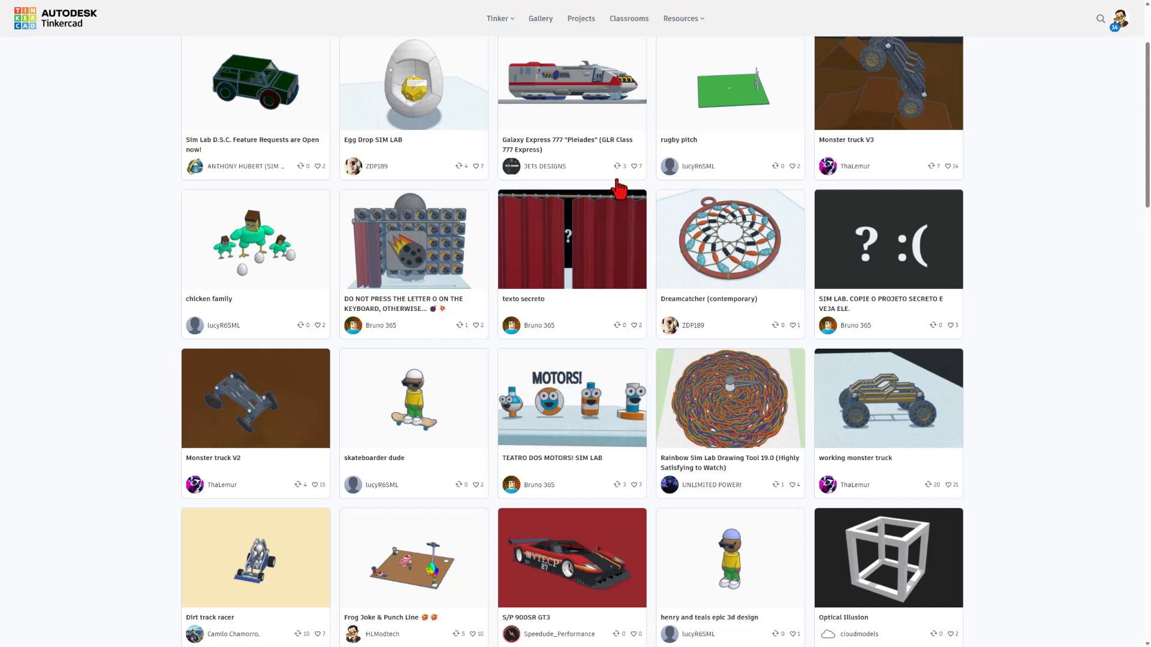
scroll(621, 189, "down", 1)
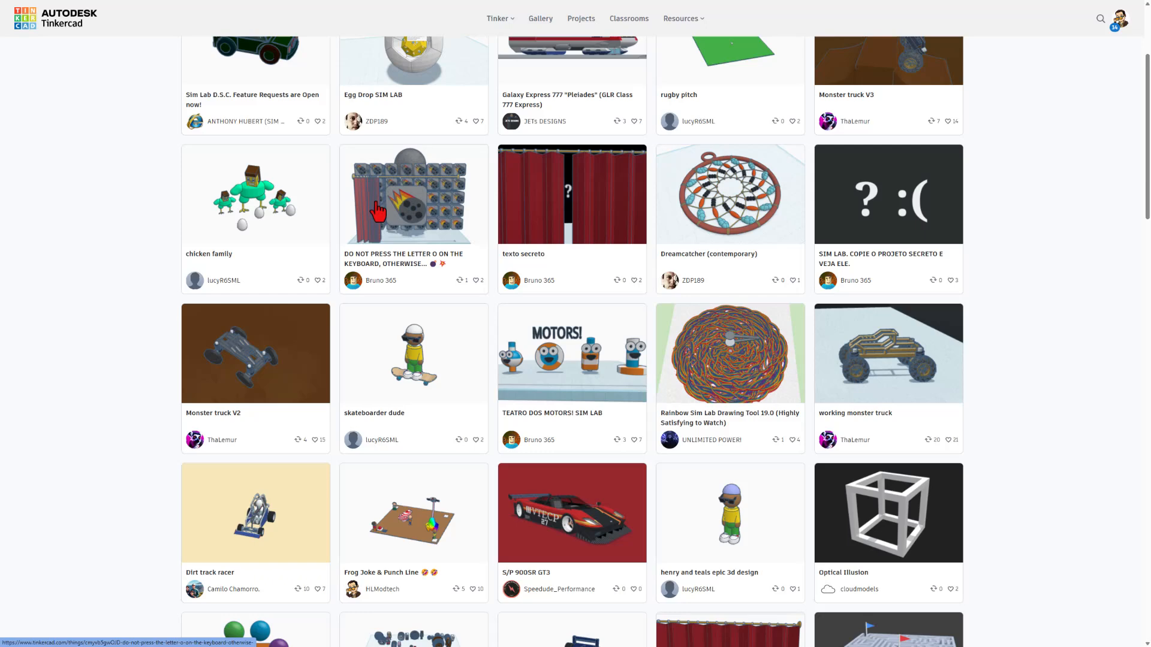
scroll(382, 221, "down", 4)
scroll(271, 221, "down", 1)
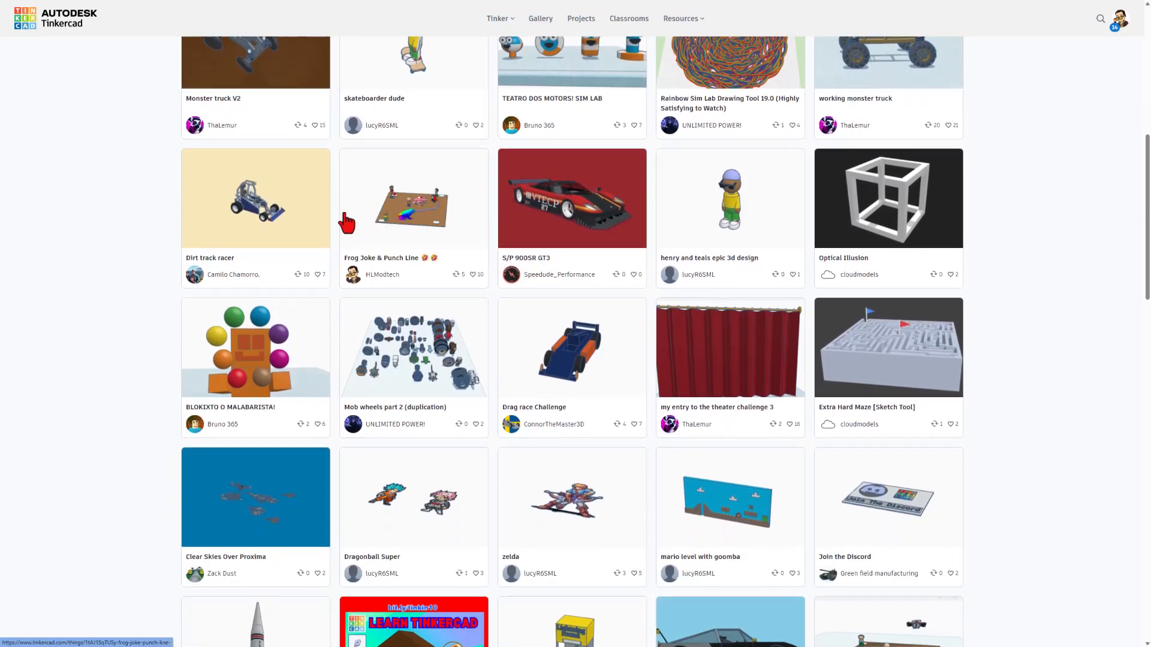
Preview the Dirt track racer and Optical Illusion designs from the himt23 results
left_click(246, 222)
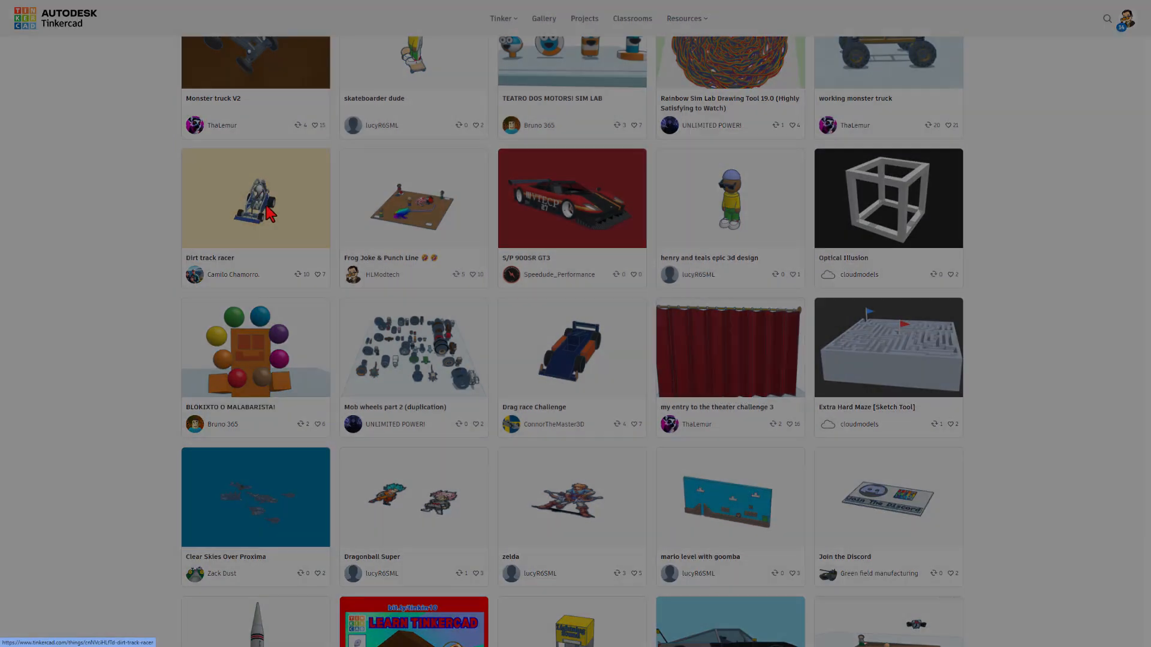
left_click(1097, 182)
left_click(902, 198)
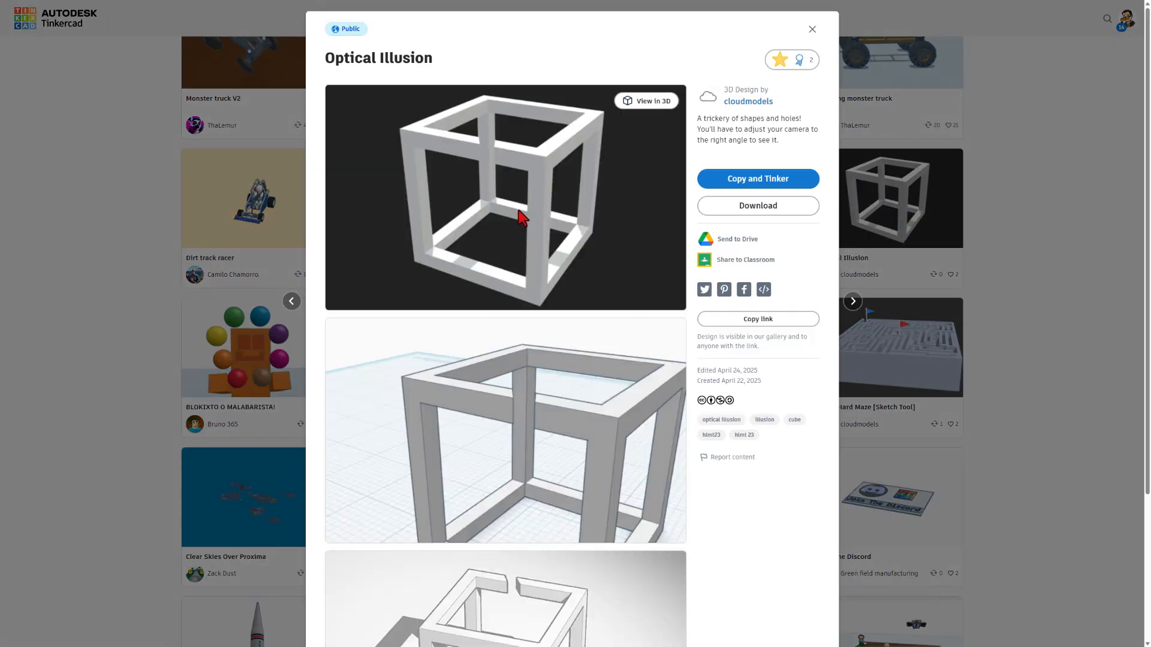
left_click(1052, 205)
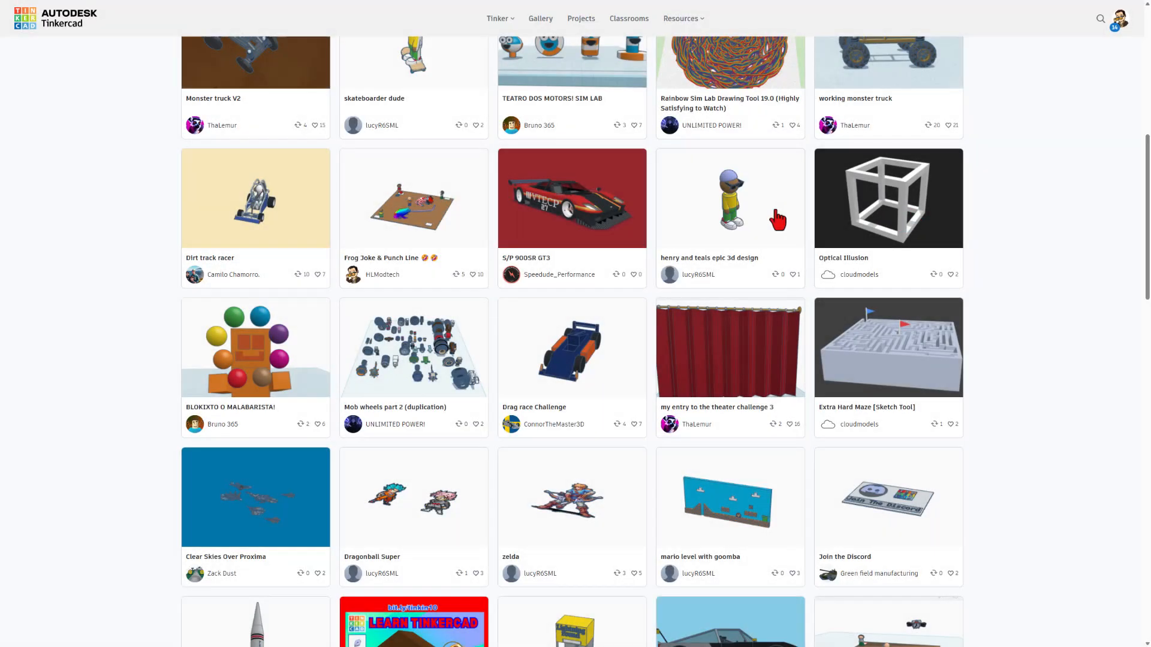
Give the S/P 900SR GT3 design an 'Awesome A+' star reaction and return to the results
left_click(576, 211)
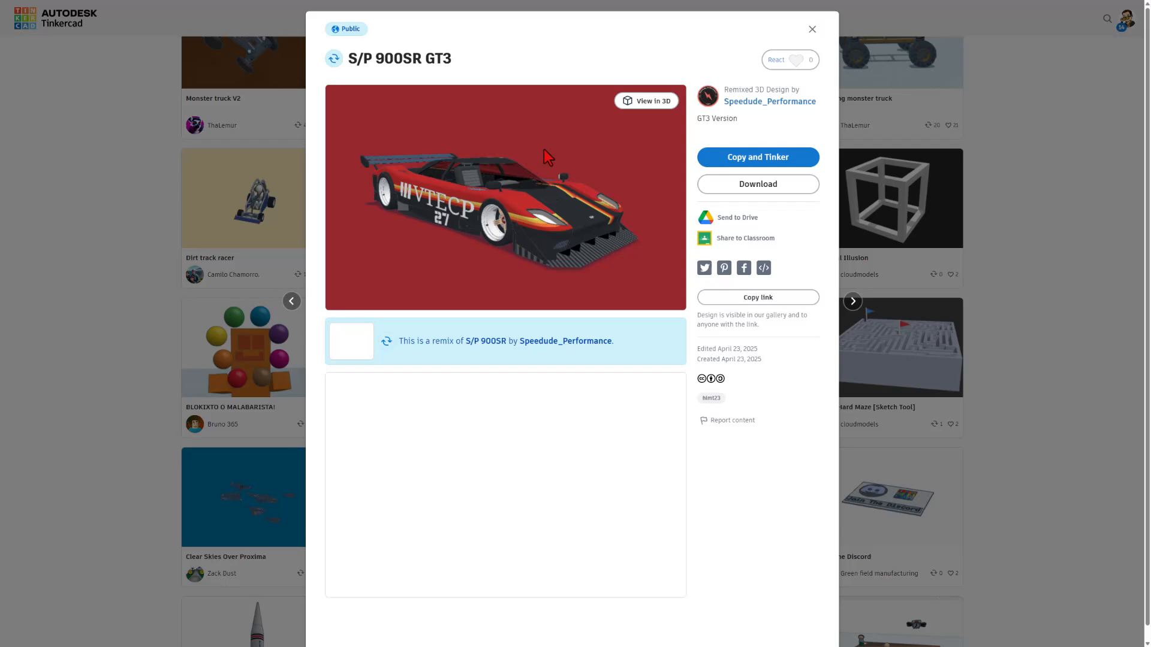
left_click(796, 61)
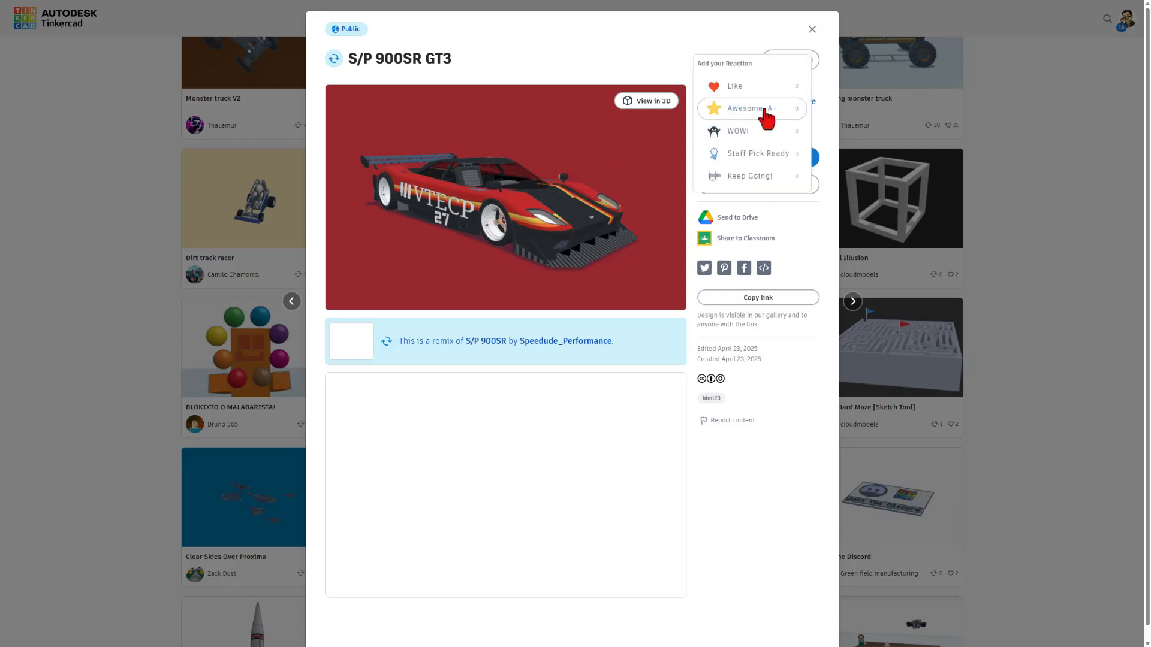
left_click(764, 81)
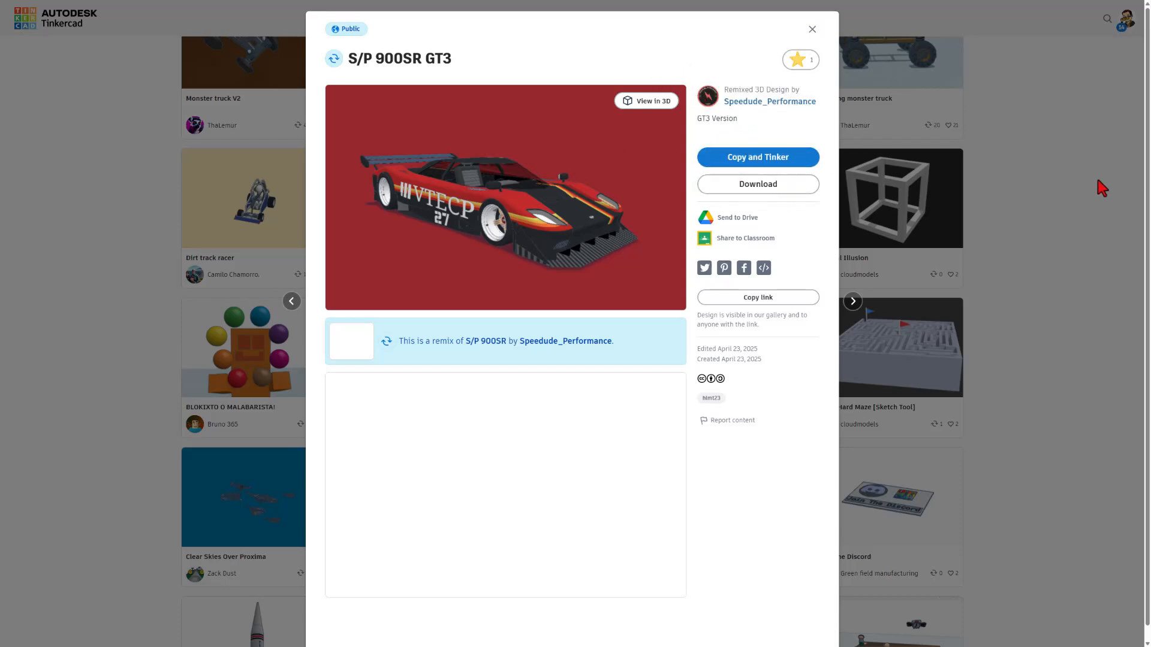
left_click(1016, 183)
left_click(552, 193)
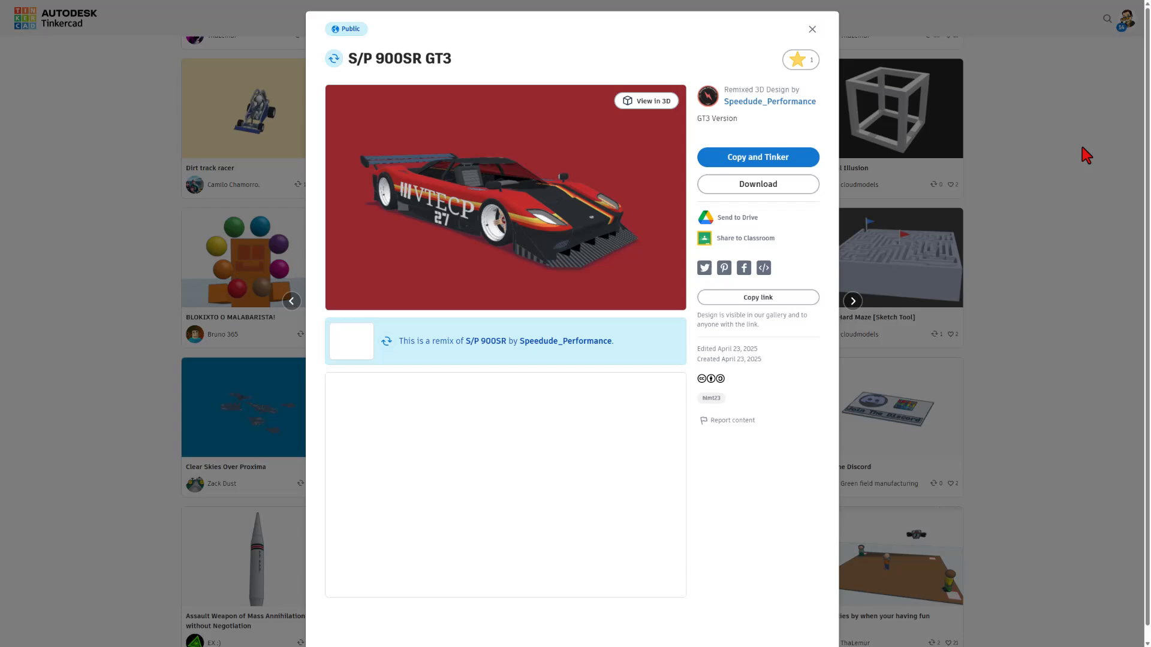
left_click(1034, 168)
scroll(1042, 194, "down", 3)
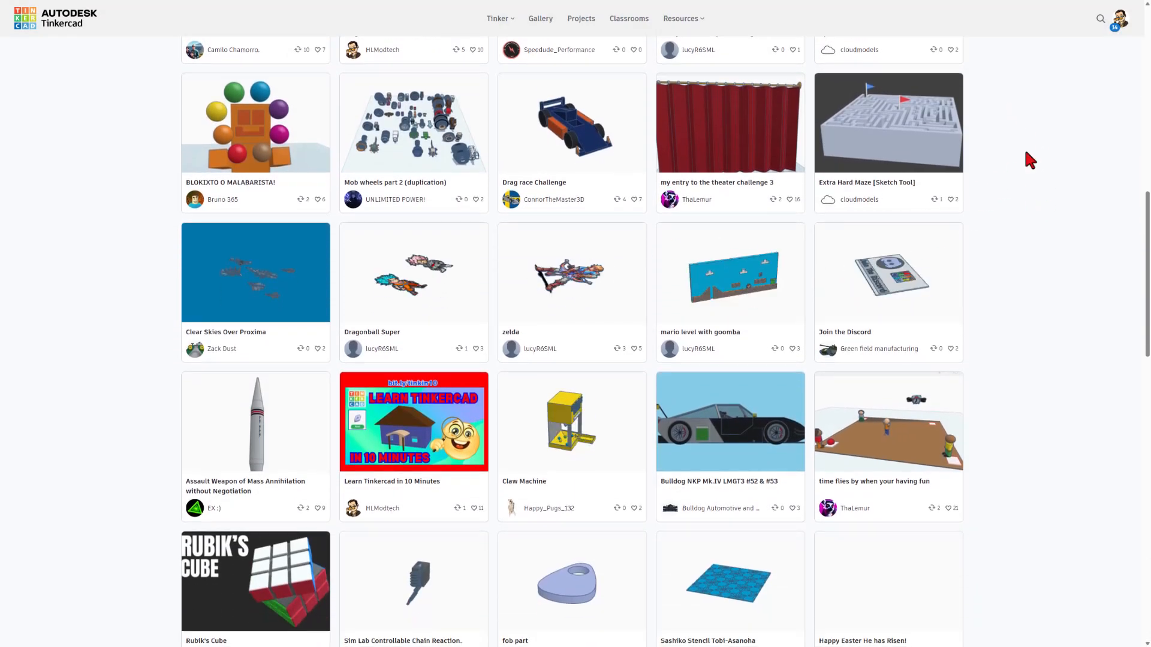
scroll(1030, 160, "down", 3)
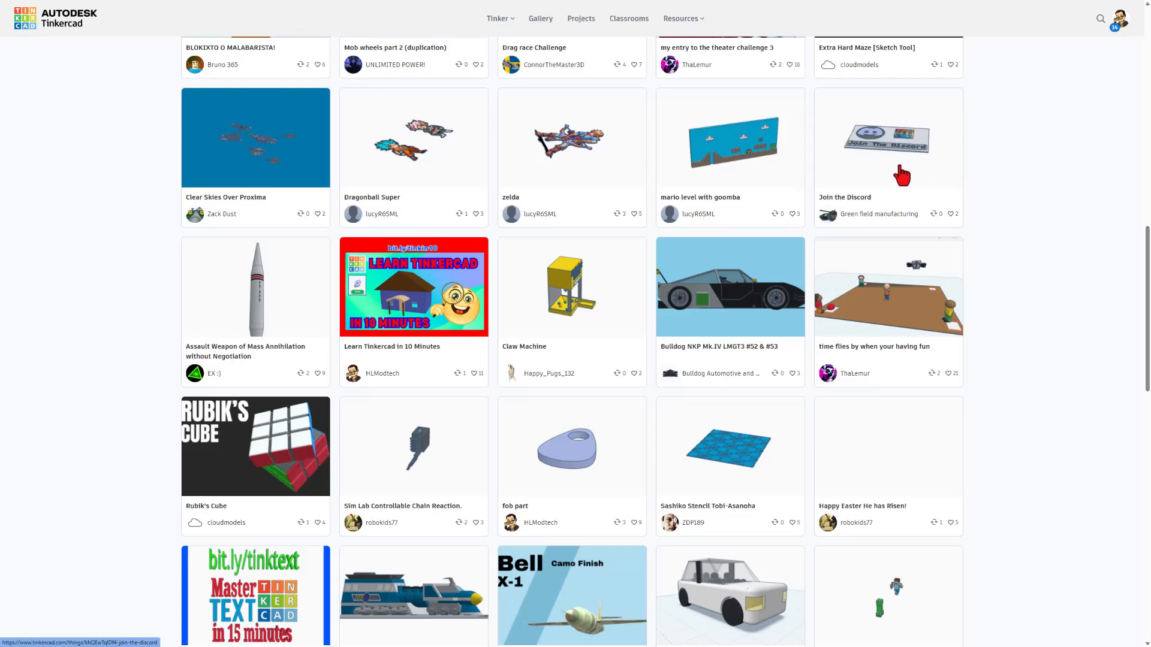
scroll(993, 164, "down", 4)
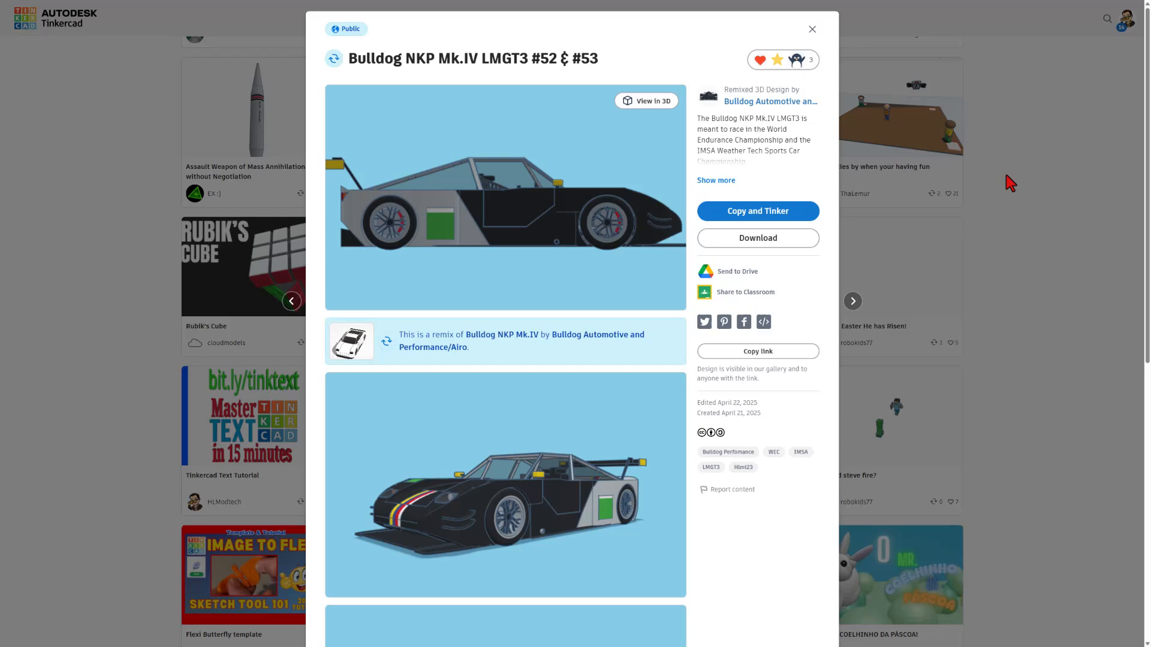
left_click(1020, 168)
scroll(1020, 169, "down", 3)
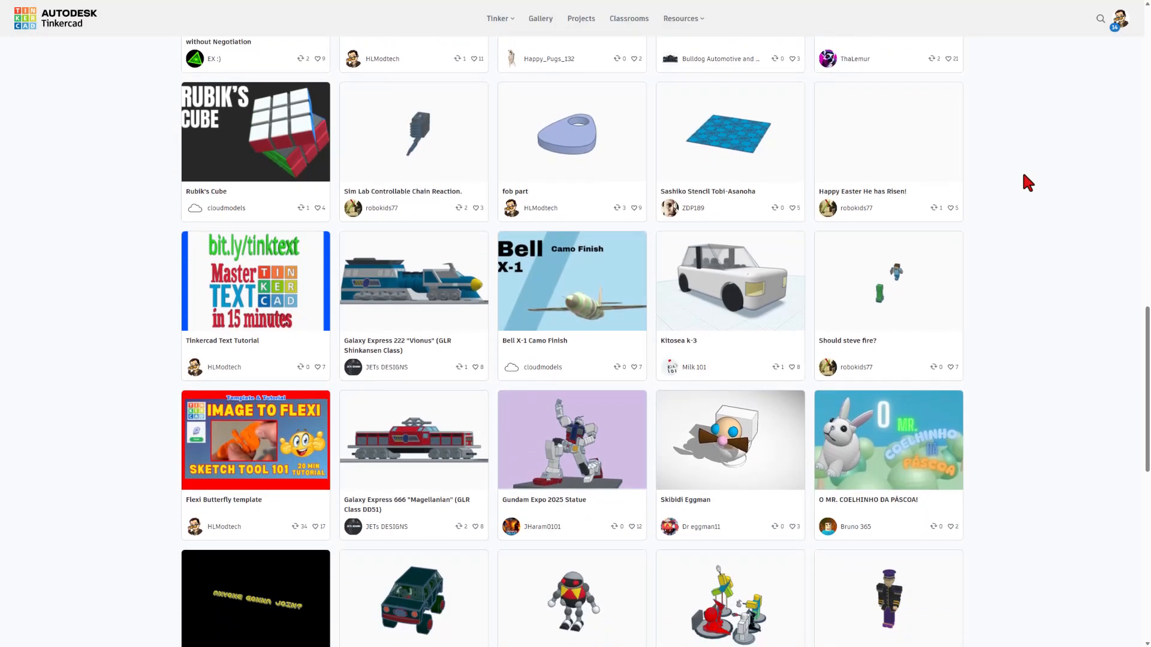
scroll(935, 205, "down", 1)
scroll(899, 198, "up", 3)
scroll(890, 177, "down", 1)
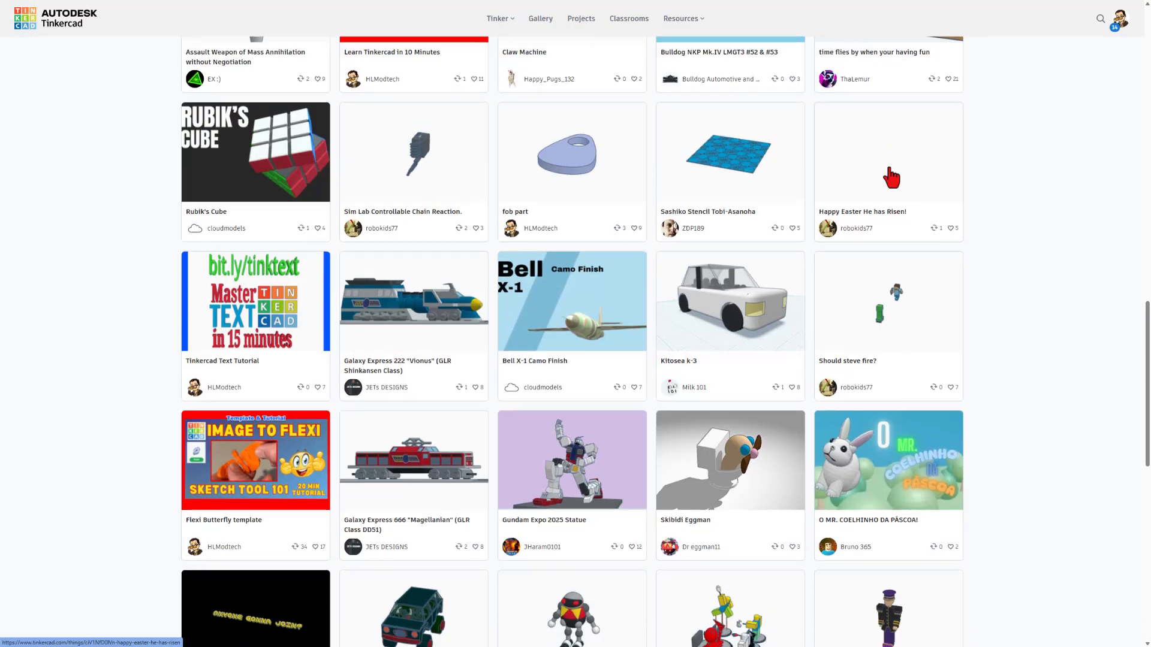
scroll(891, 176, "down", 2)
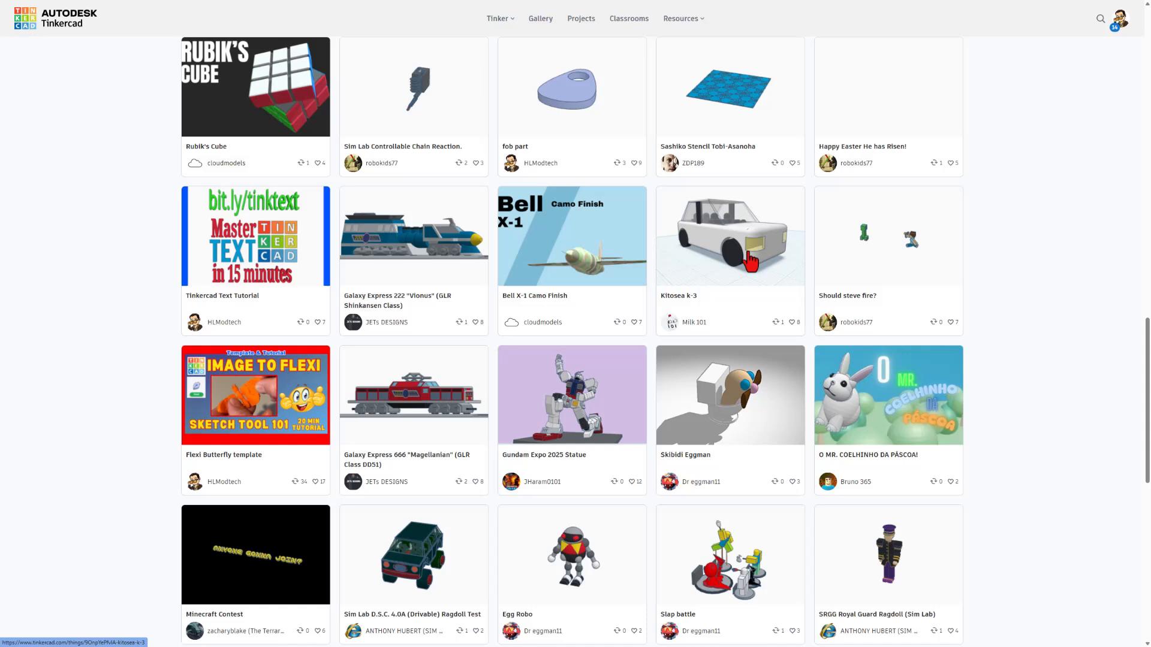
scroll(753, 261, "down", 2)
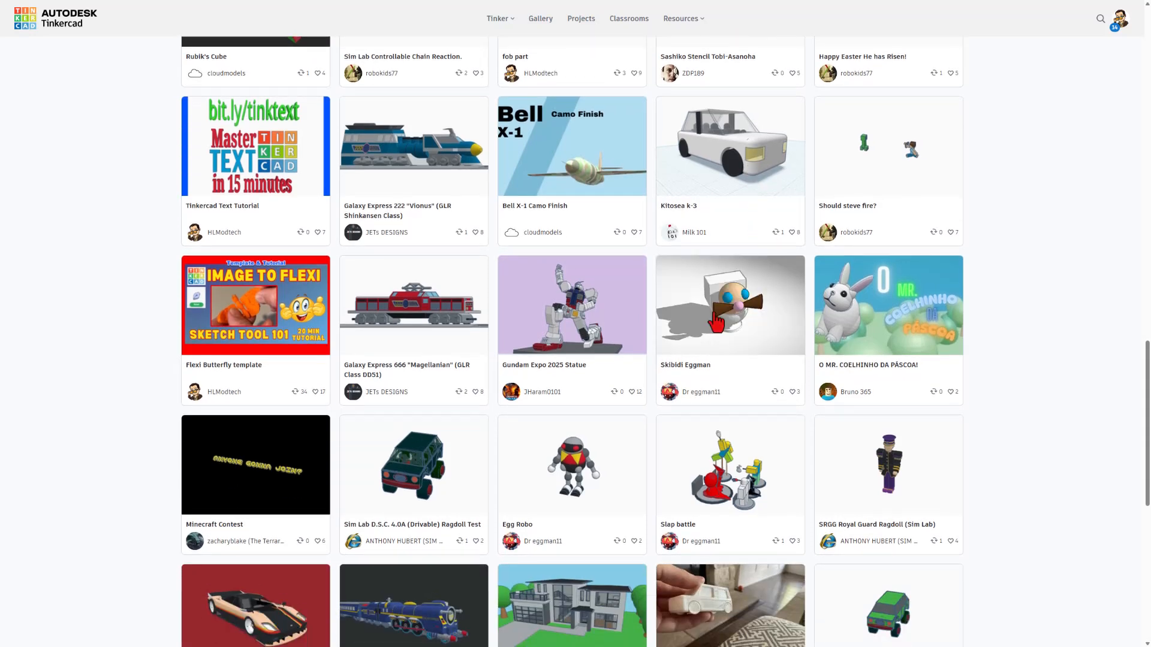